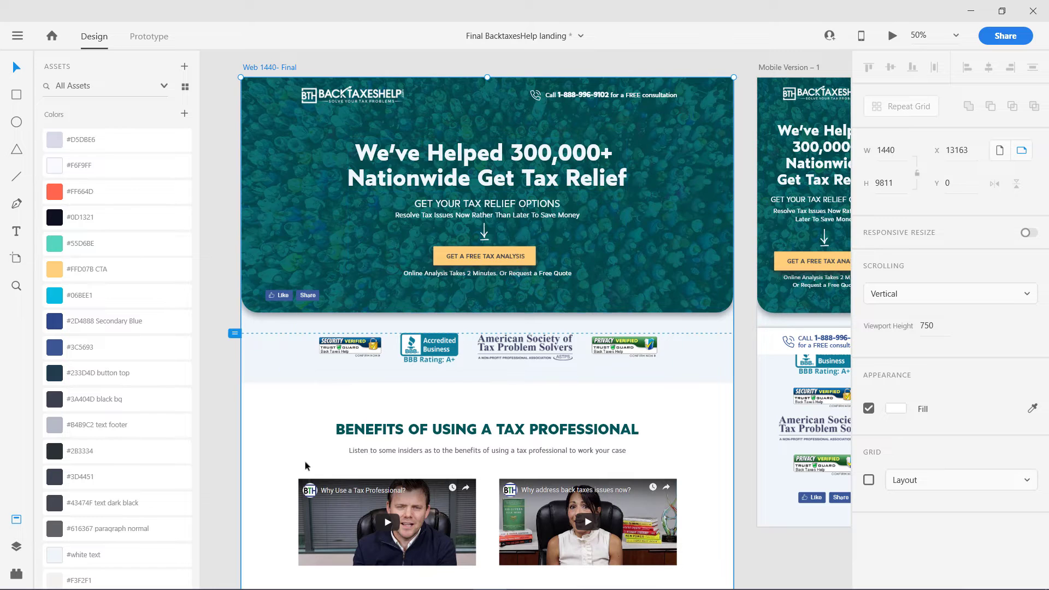
Switch to the browser and check the current viewport width and height on whatismyviewport.com
{"action": "left_click", "coordinate": [219, 580]}
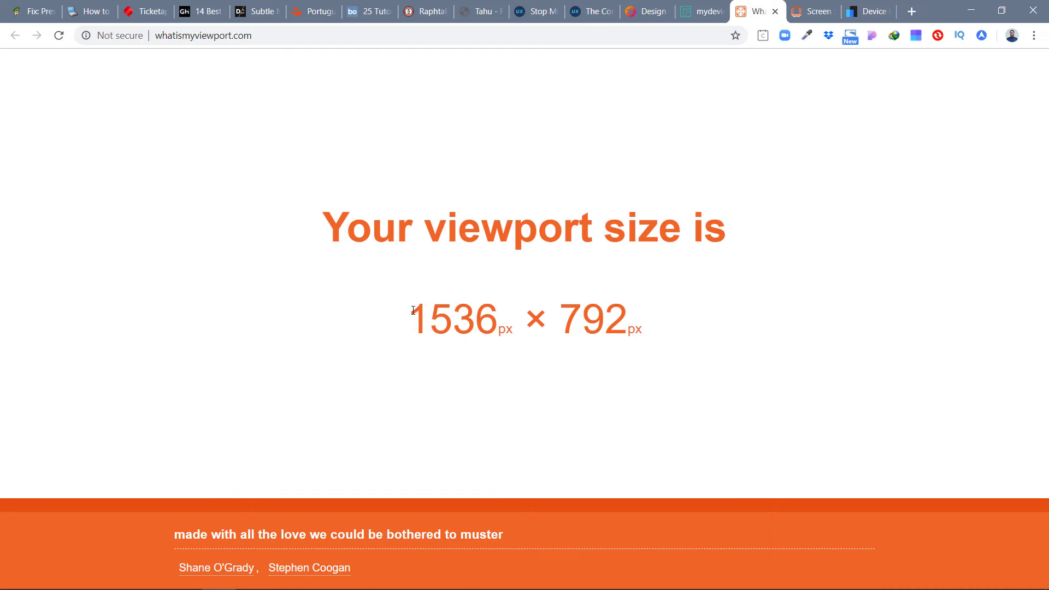
{"action": "left_click_drag", "start_coordinate": [413, 310], "coordinate": [508, 323]}
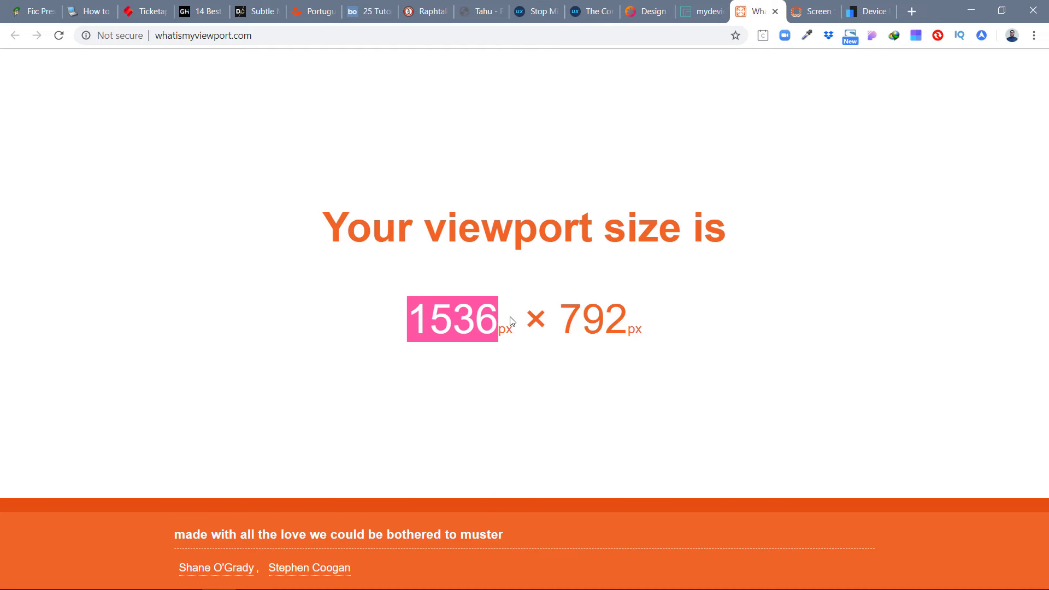
{"action": "left_click", "coordinate": [508, 373]}
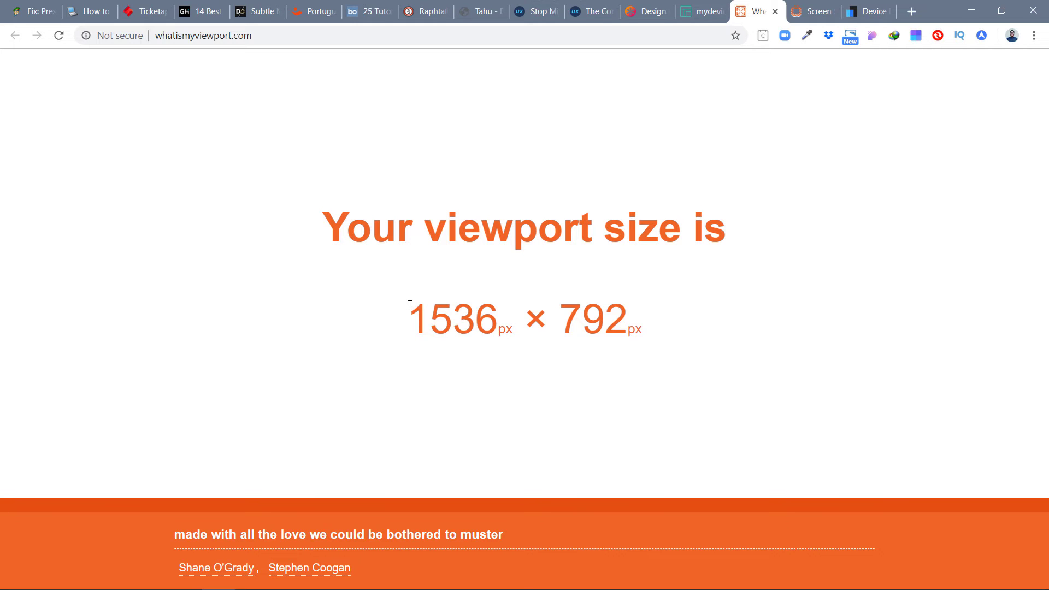
{"action": "left_click_drag", "start_coordinate": [414, 317], "coordinate": [632, 328]}
{"action": "left_click", "coordinate": [620, 366]}
{"action": "double_click", "coordinate": [631, 319]}
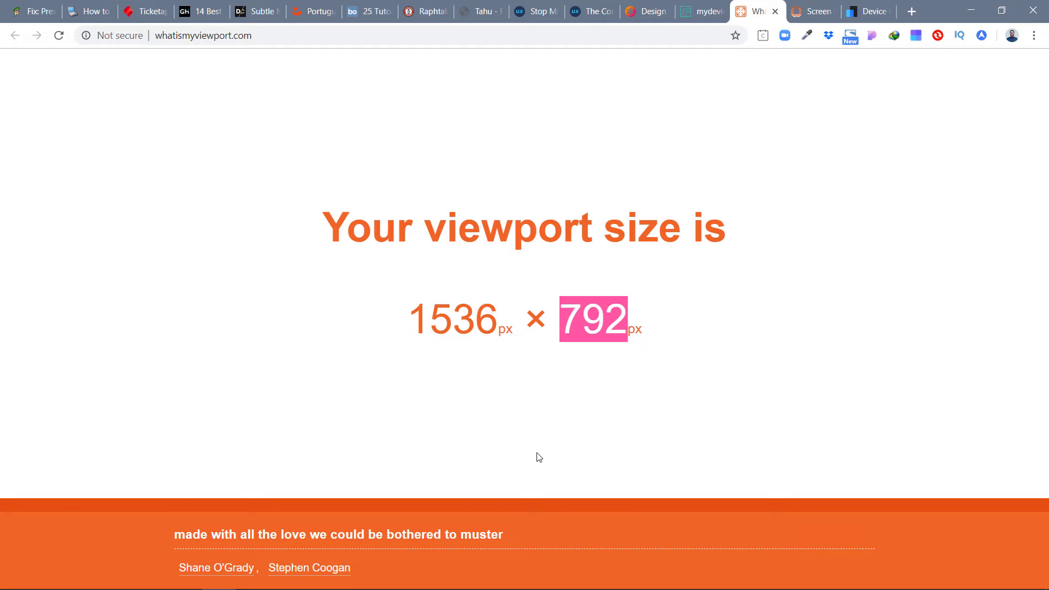
Return to Adobe XD and set the viewport height of the Web 1440- Final artboard to 760
{"action": "left_click", "coordinate": [494, 578]}
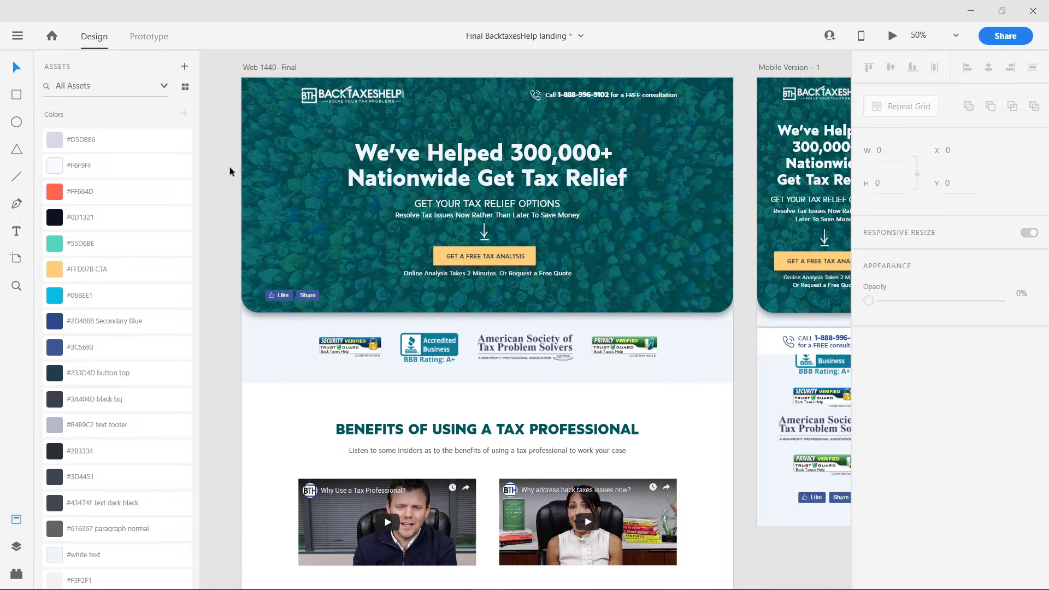
{"action": "left_click", "coordinate": [264, 66]}
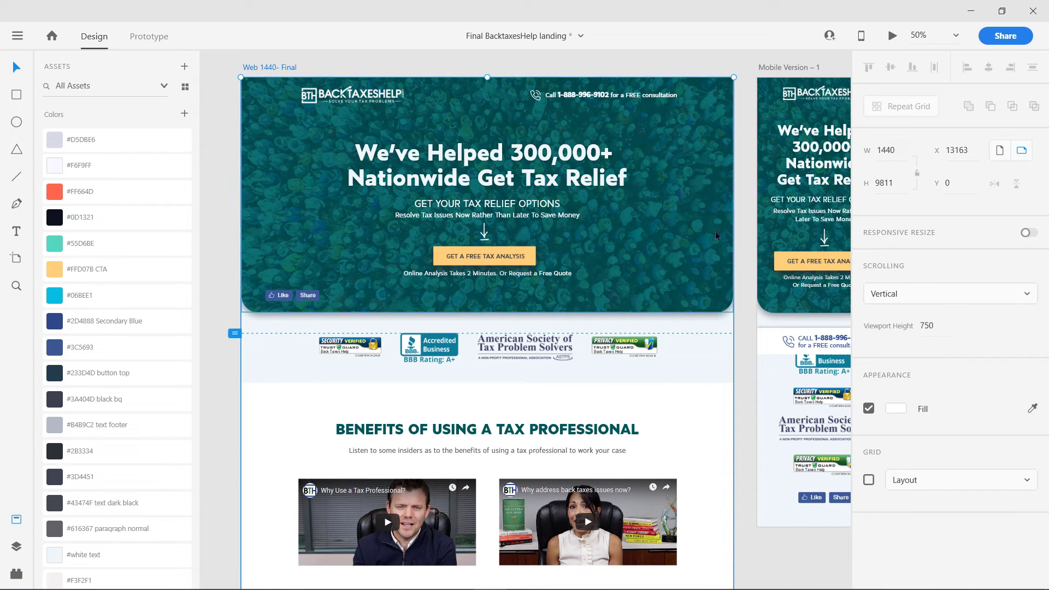
{"action": "left_click", "coordinate": [931, 325]}
{"action": "type", "text": "760"}
{"action": "key", "text": "Return"}
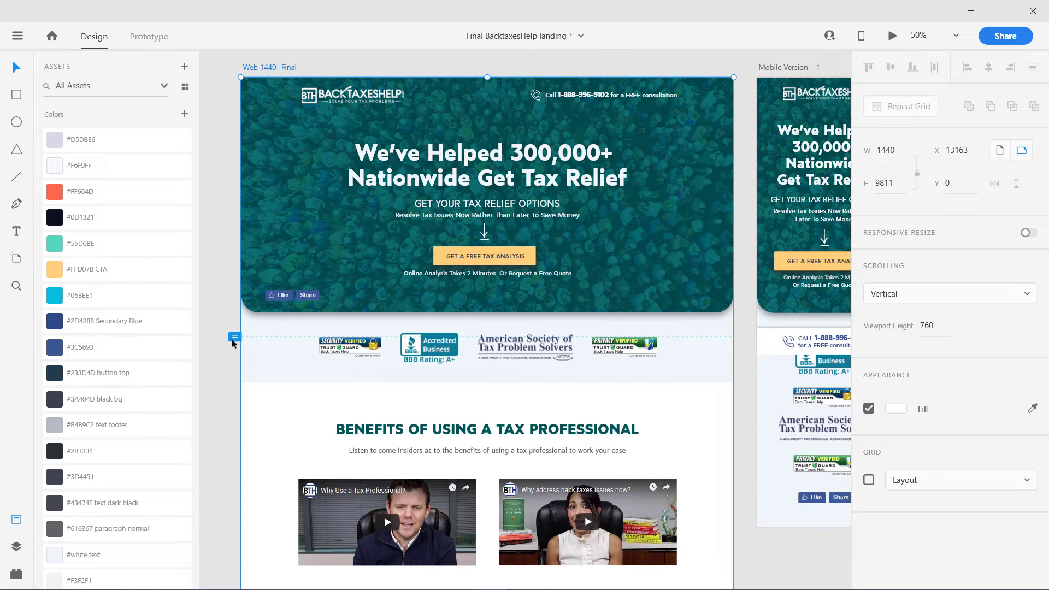
Preview the Web 1440- Final artboard, examine what fits in the first visible screen, and close the preview
{"action": "left_click", "coordinate": [892, 36]}
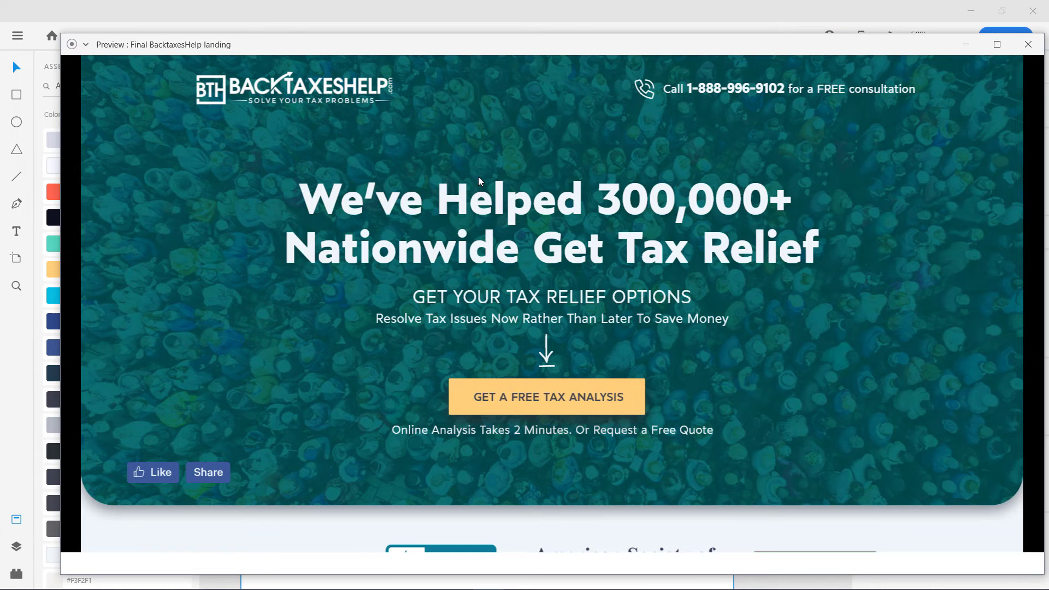
{"action": "left_click_drag", "start_coordinate": [604, 49], "coordinate": [576, 46]}
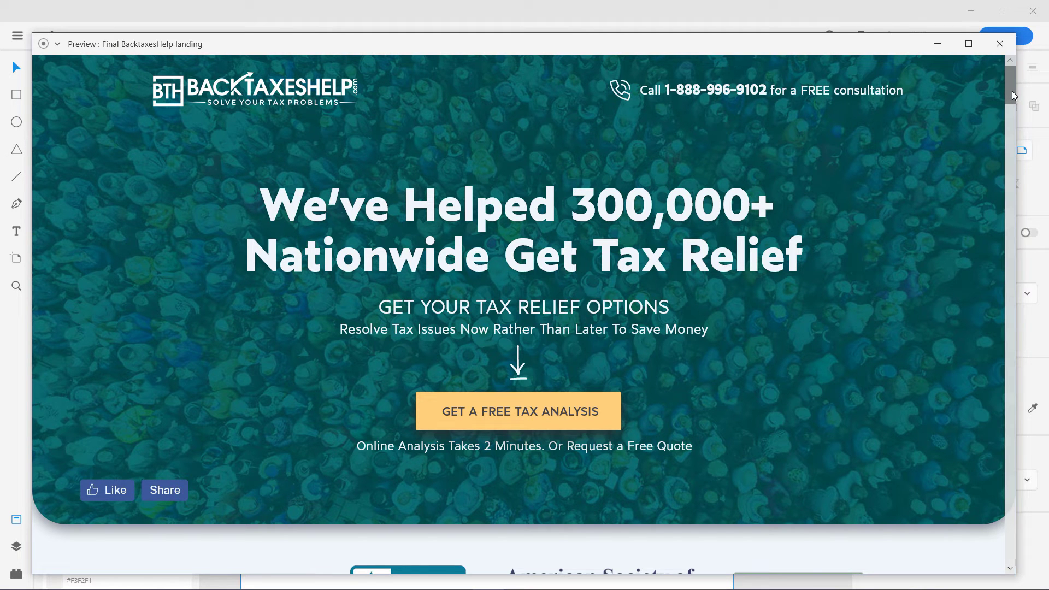
{"action": "left_click_drag", "start_coordinate": [1011, 91], "coordinate": [1011, 84]}
{"action": "scroll", "coordinate": [1009, 94], "scroll_direction": "down", "scroll_amount": 1}
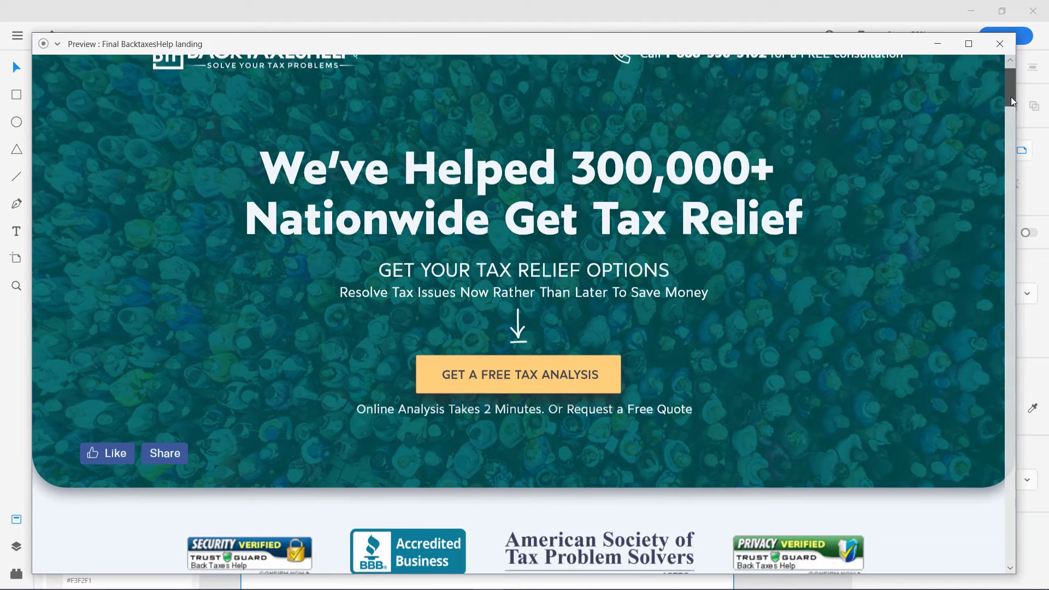
{"action": "scroll", "coordinate": [1007, 93], "scroll_direction": "up", "scroll_amount": 1}
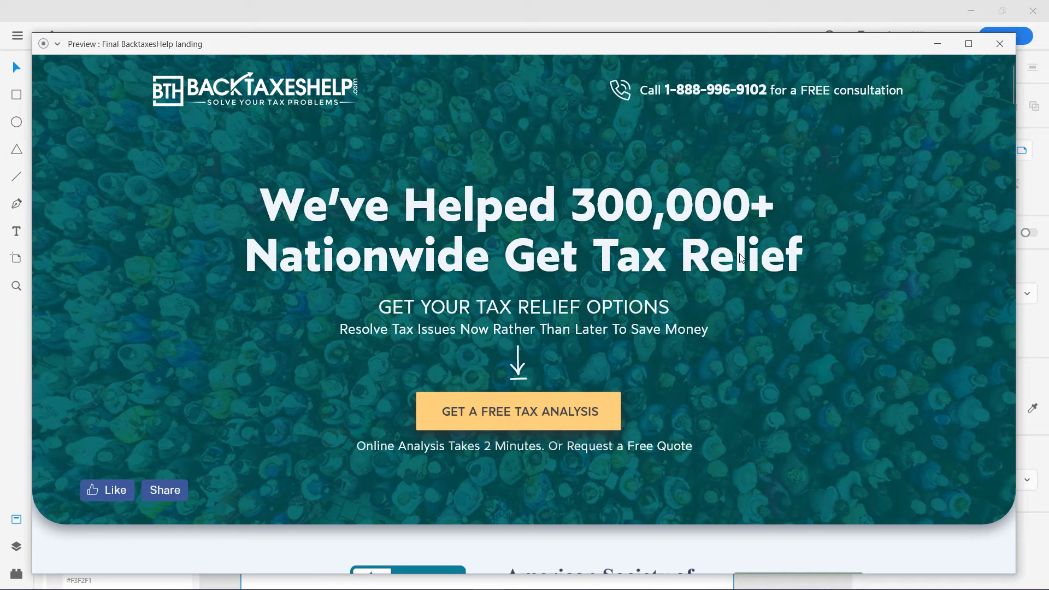
{"action": "left_click", "coordinate": [998, 48]}
Re-enter 760 as the viewport height of the Web 1440- Final artboard
{"action": "left_click", "coordinate": [265, 66]}
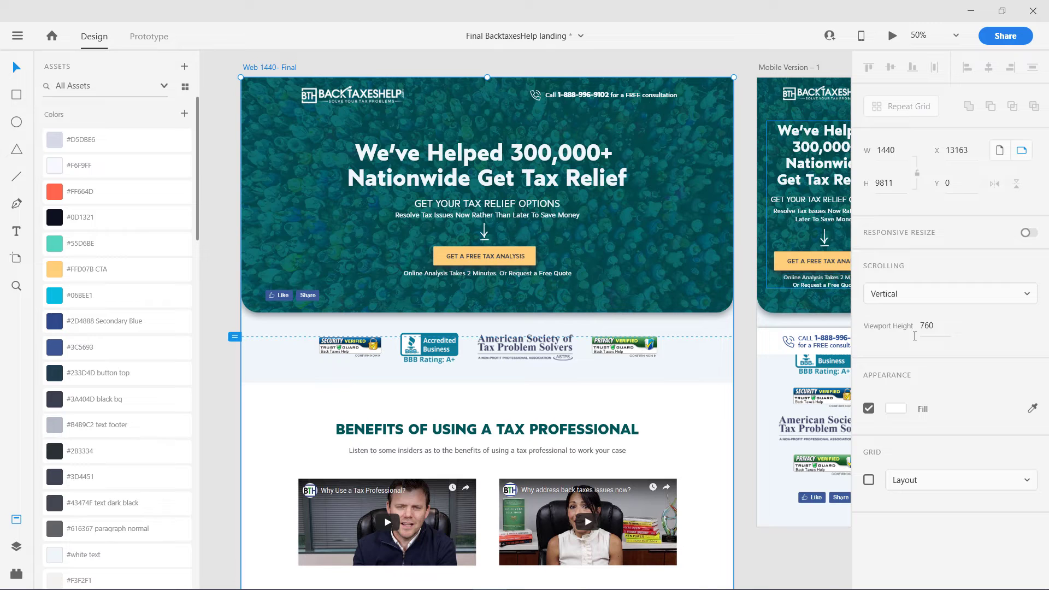
{"action": "left_click_drag", "start_coordinate": [922, 326], "coordinate": [931, 327]}
{"action": "type", "text": "760"}
{"action": "key", "text": "Return"}
Preview the desktop landing page and examine how each section fits the viewport, from the header down to the footer
{"action": "left_click", "coordinate": [892, 36]}
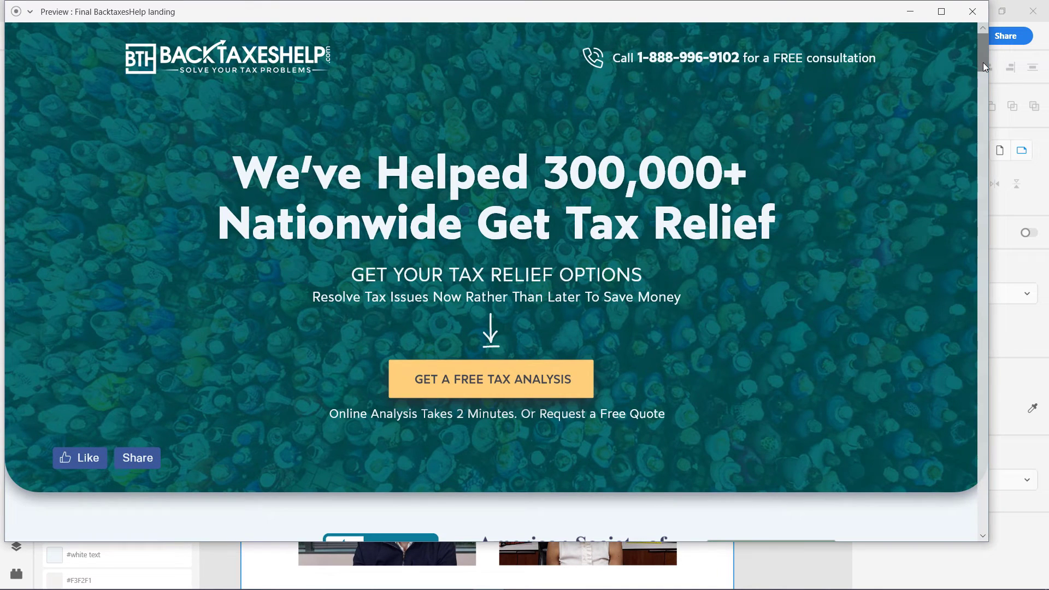
{"action": "scroll", "coordinate": [982, 66], "scroll_direction": "down", "scroll_amount": 3}
{"action": "left_click_drag", "start_coordinate": [982, 75], "coordinate": [983, 98]}
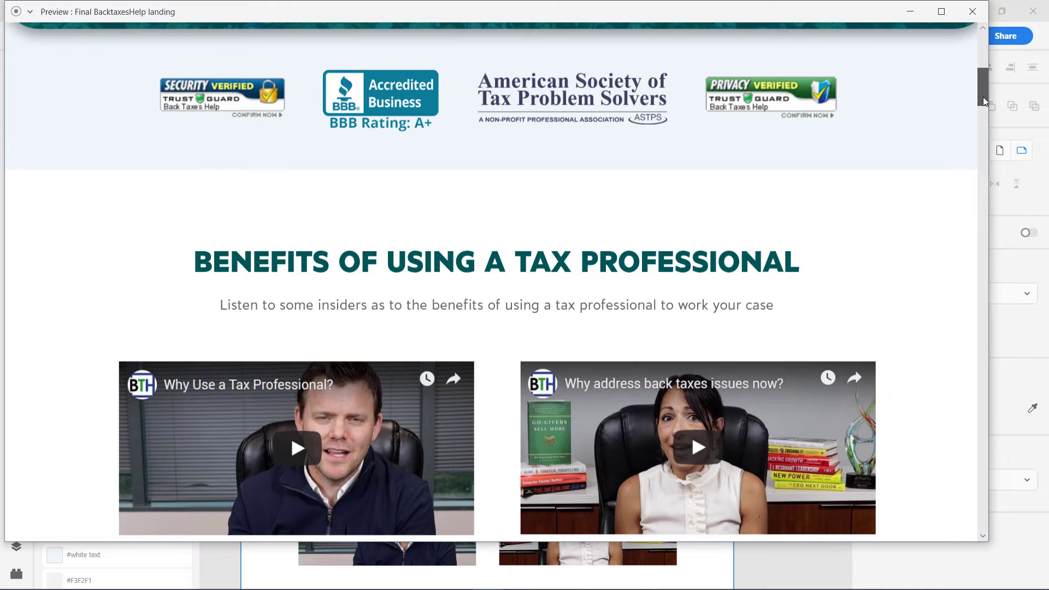
{"action": "left_click_drag", "start_coordinate": [983, 98], "coordinate": [983, 98]}
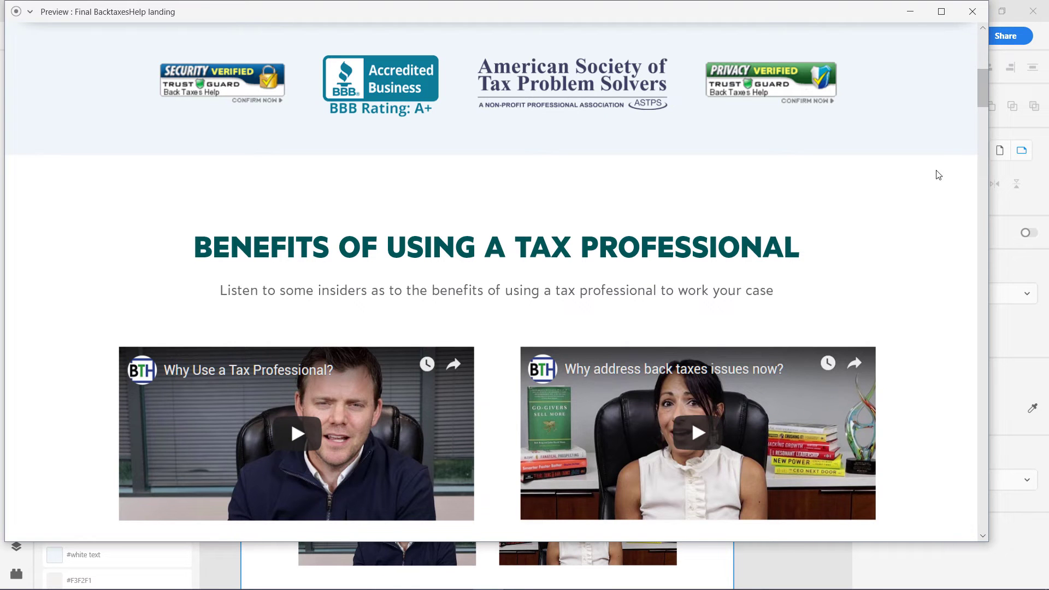
{"action": "left_click_drag", "start_coordinate": [983, 99], "coordinate": [984, 135]}
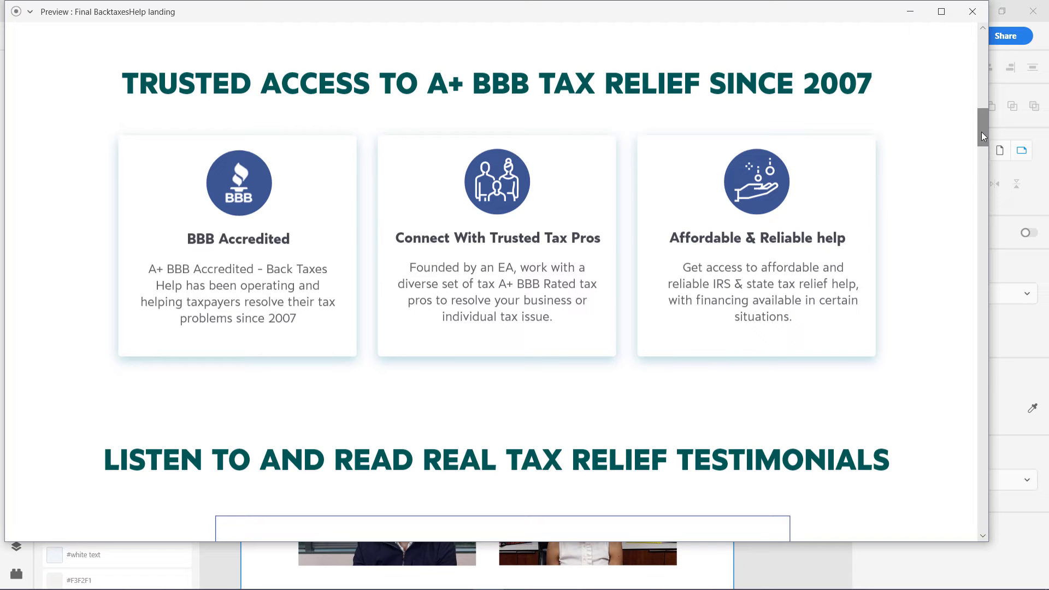
{"action": "left_click_drag", "start_coordinate": [981, 133], "coordinate": [984, 218]}
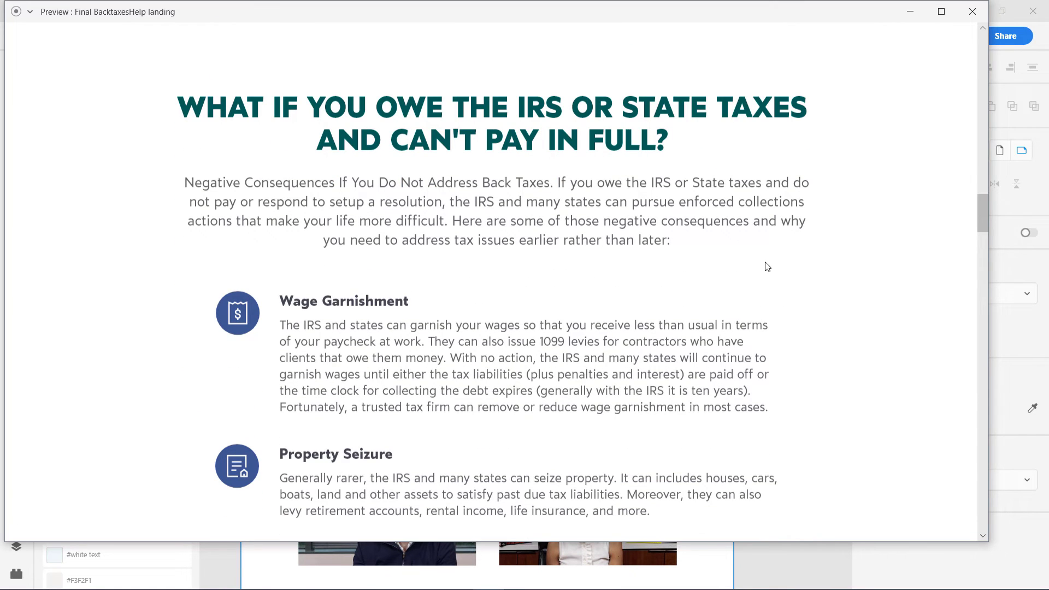
{"action": "left_click_drag", "start_coordinate": [983, 210], "coordinate": [981, 280]}
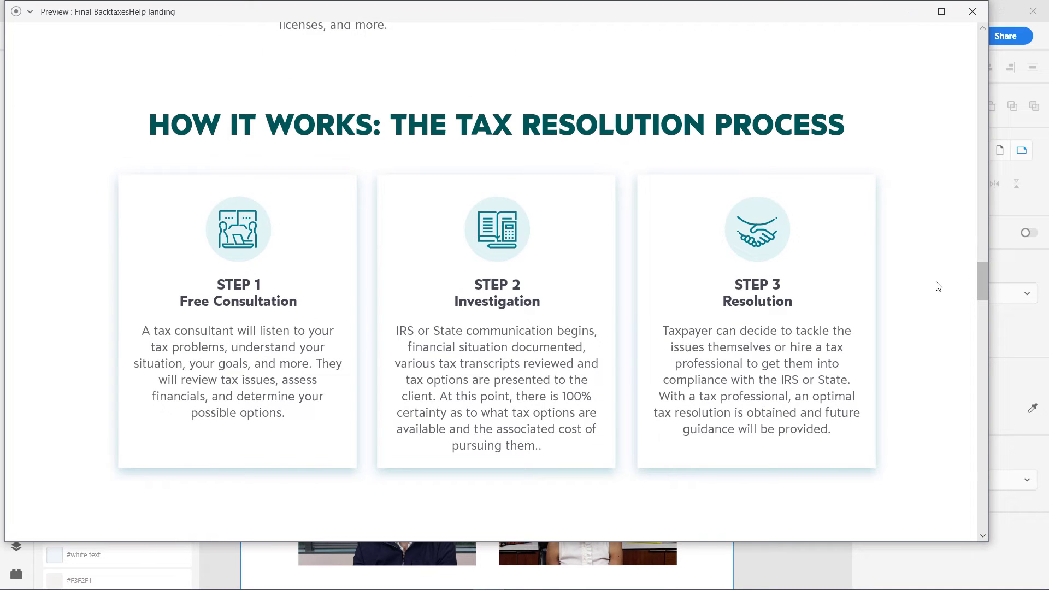
{"action": "scroll", "coordinate": [982, 283], "scroll_direction": "down", "scroll_amount": 1}
{"action": "scroll", "coordinate": [982, 280], "scroll_direction": "up", "scroll_amount": 1}
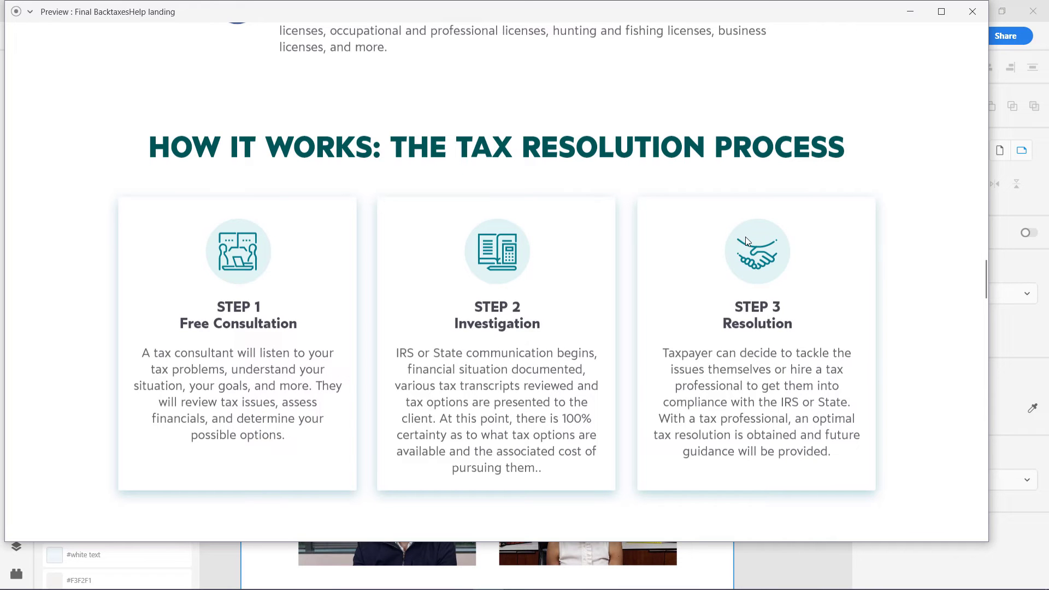
{"action": "left_click_drag", "start_coordinate": [984, 277], "coordinate": [984, 285]}
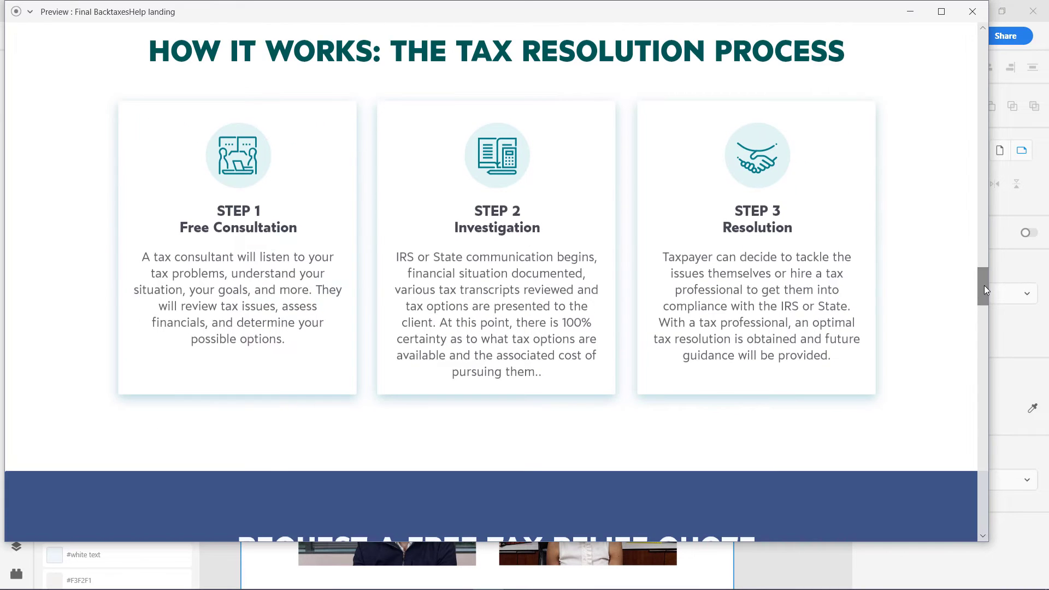
{"action": "left_click_drag", "start_coordinate": [984, 285], "coordinate": [985, 316]}
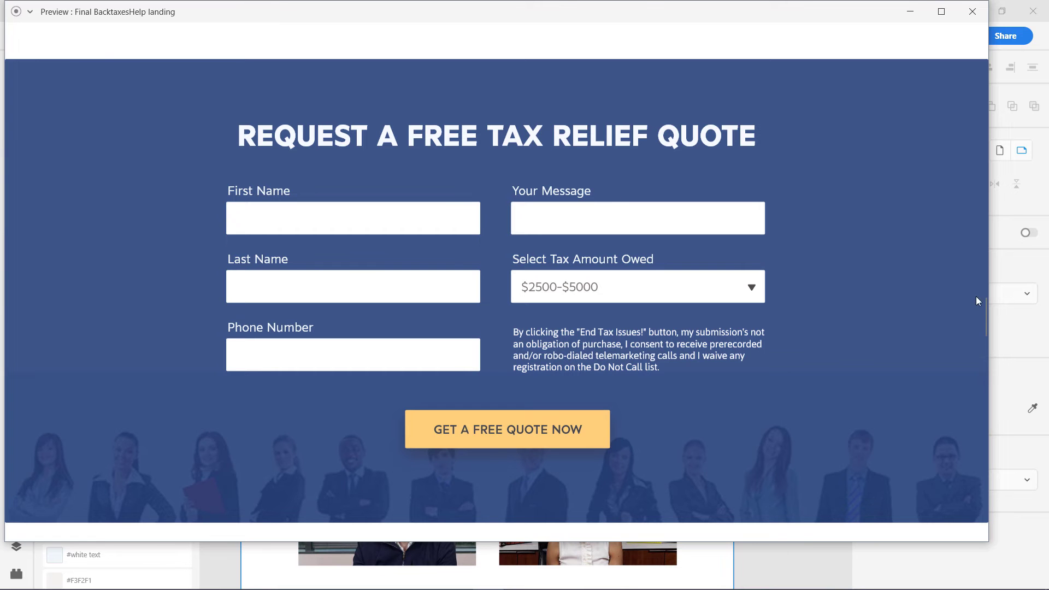
{"action": "left_click_drag", "start_coordinate": [982, 314], "coordinate": [985, 366]}
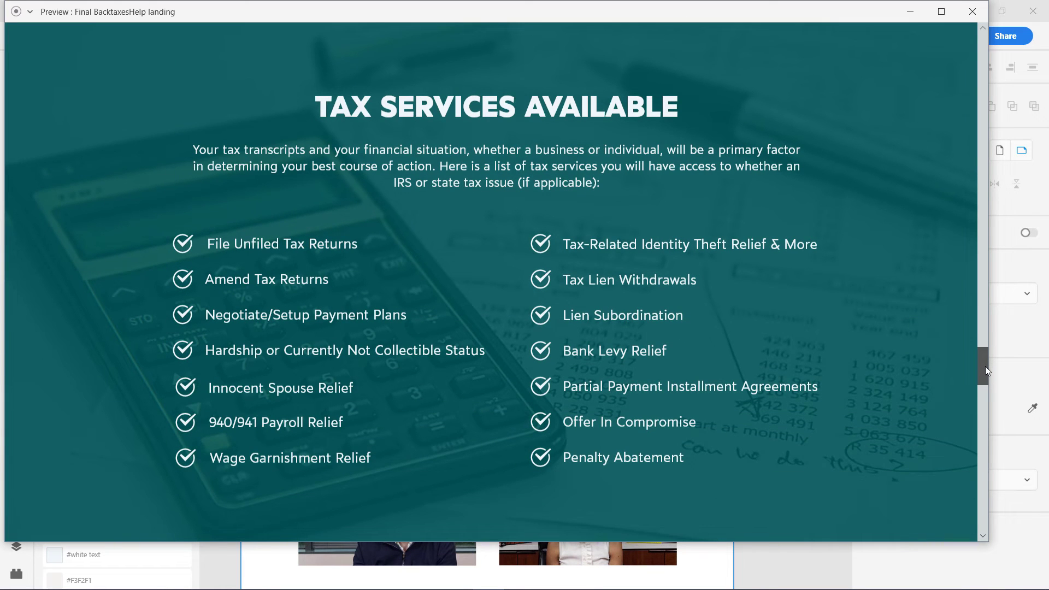
{"action": "left_click_drag", "start_coordinate": [985, 369], "coordinate": [987, 410]}
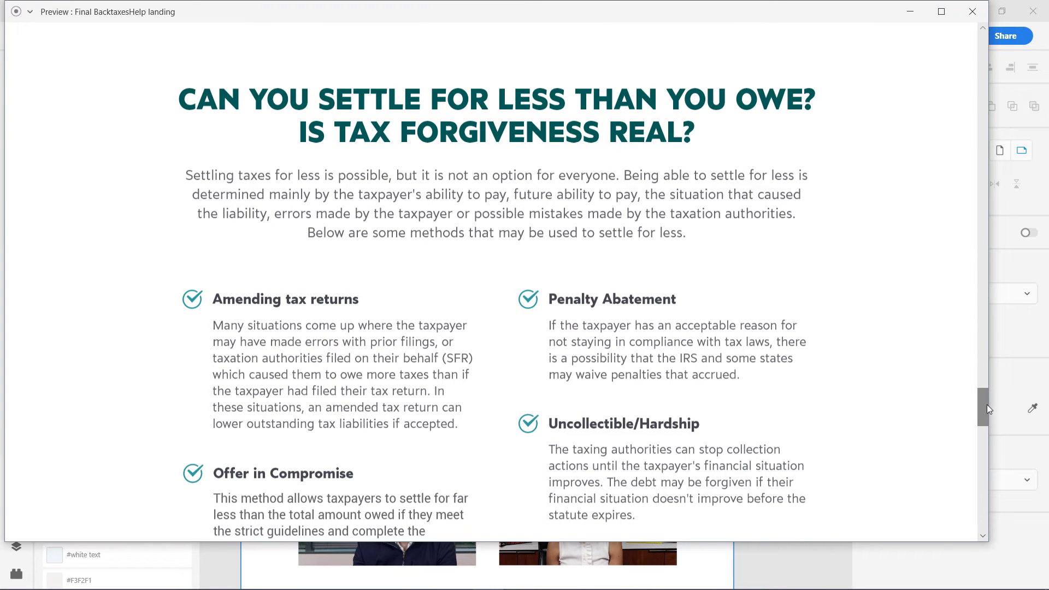
{"action": "left_click_drag", "start_coordinate": [986, 404], "coordinate": [981, 500]}
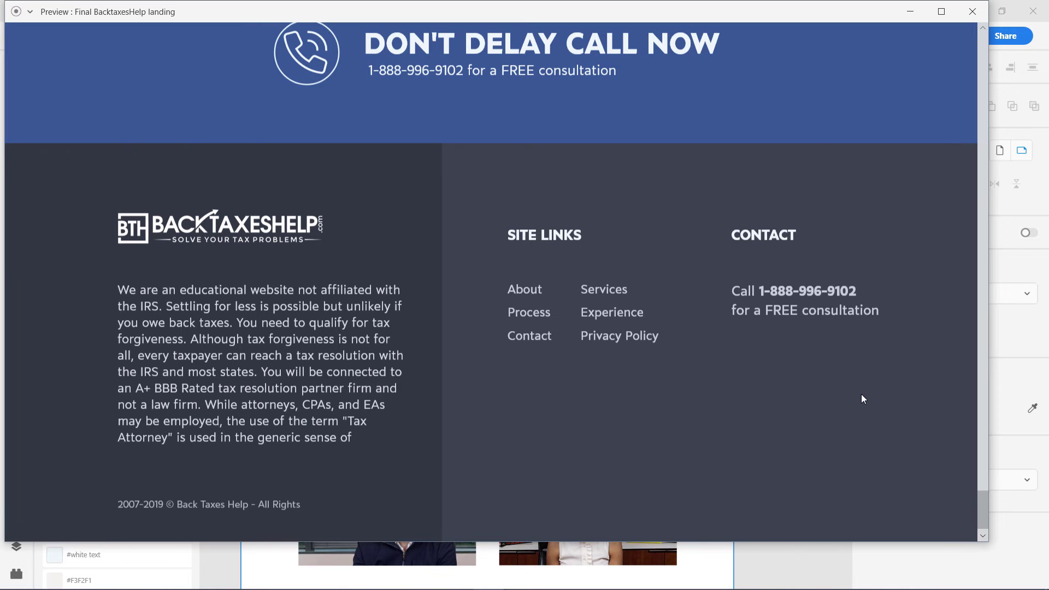
{"action": "left_click", "coordinate": [973, 12]}
{"action": "left_click", "coordinate": [226, 378]}
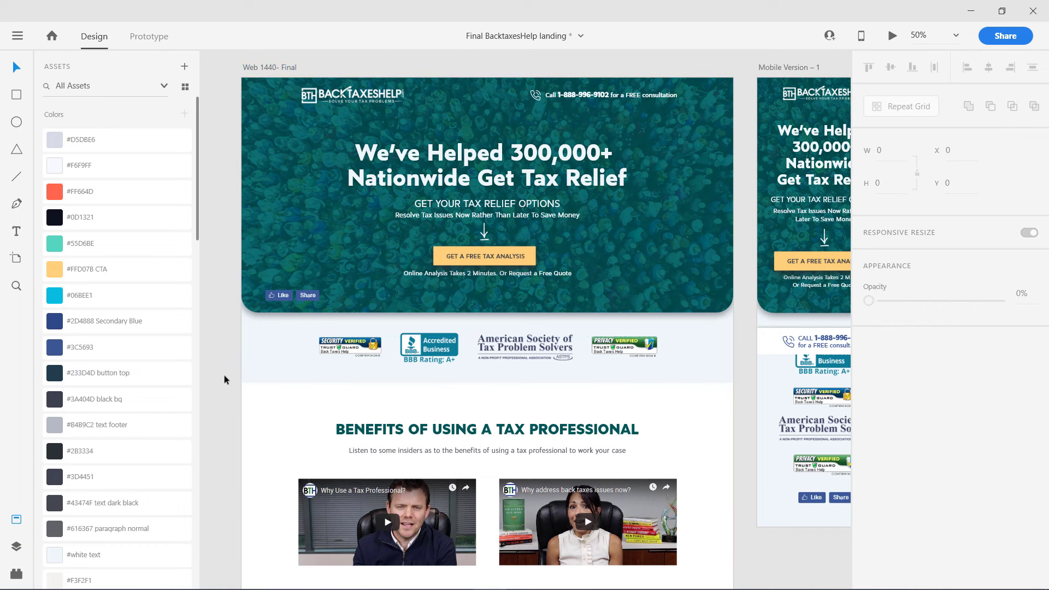
Set the viewport height of the Mobile Version – 1 artboard to 667
{"action": "left_click_drag", "start_coordinate": [719, 352], "coordinate": [520, 372]}
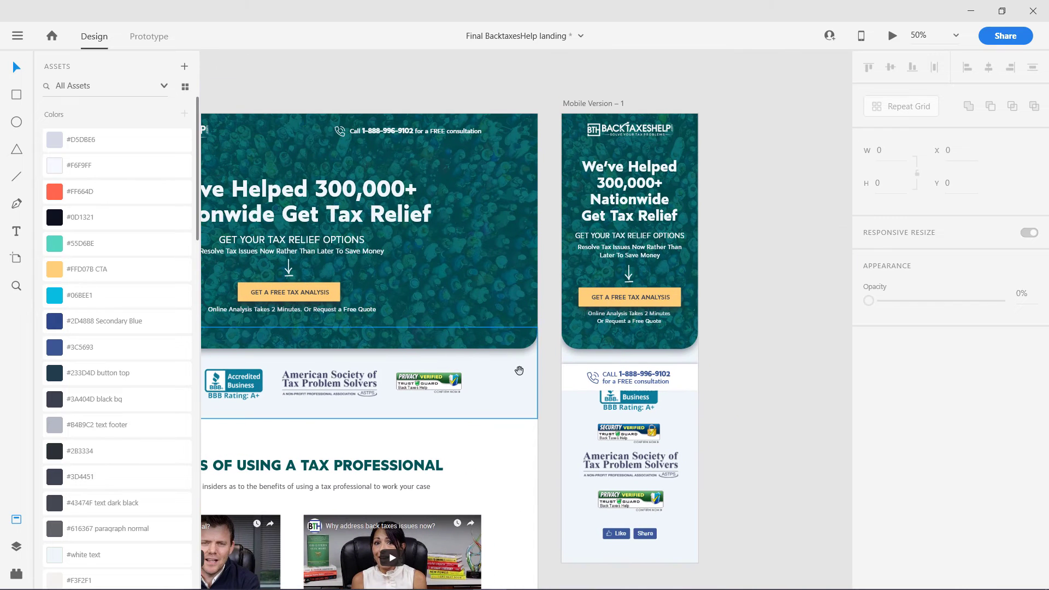
{"action": "left_click", "coordinate": [581, 103]}
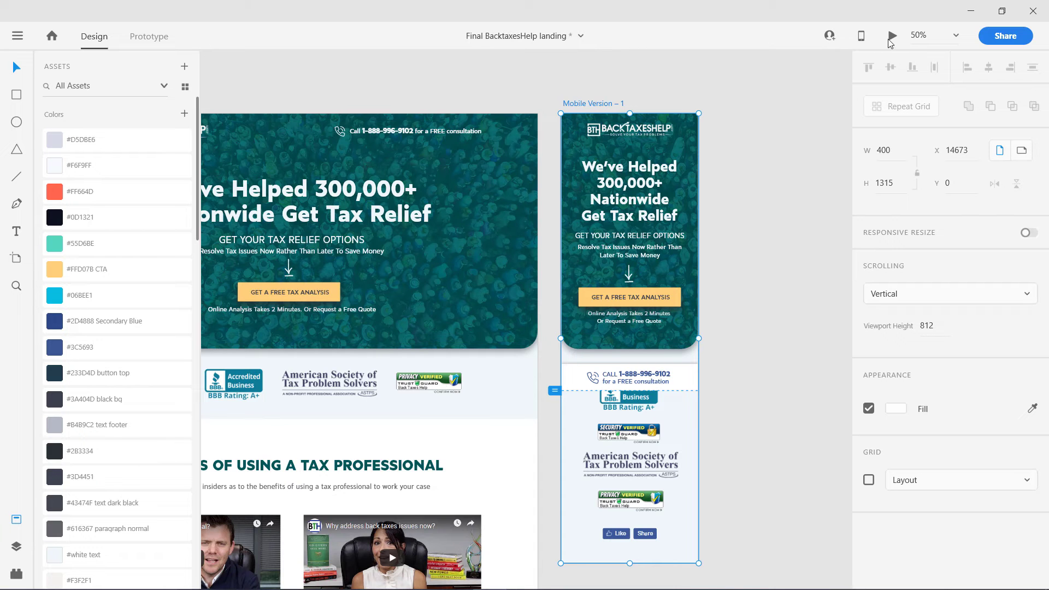
{"action": "left_click", "coordinate": [936, 327]}
{"action": "type", "text": "667"}
{"action": "key", "text": "Return"}
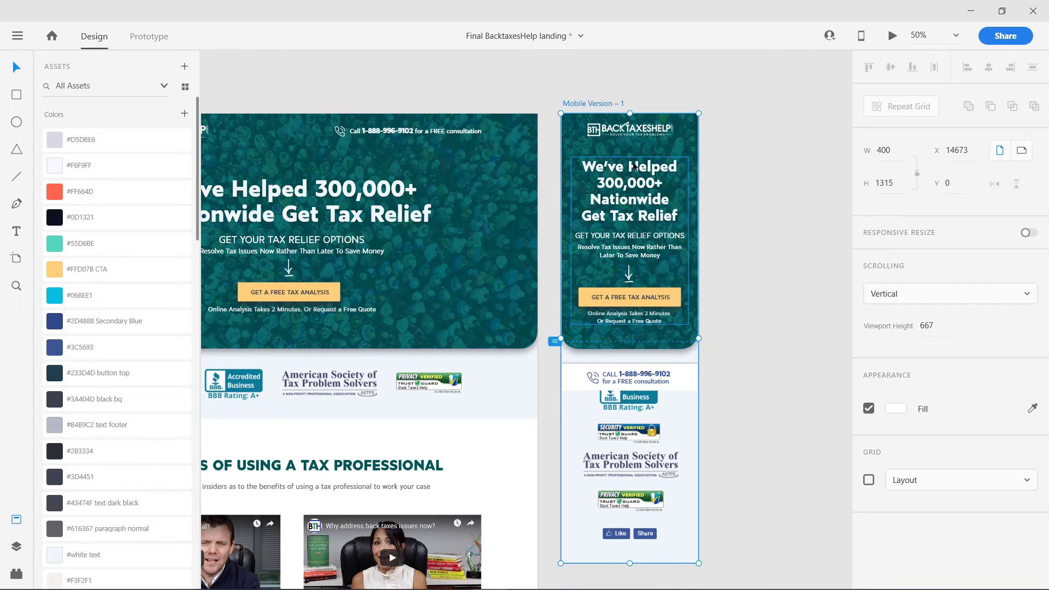
Preview the mobile artboard, examine its content from the header to the social buttons, and close the preview
{"action": "left_click", "coordinate": [892, 38]}
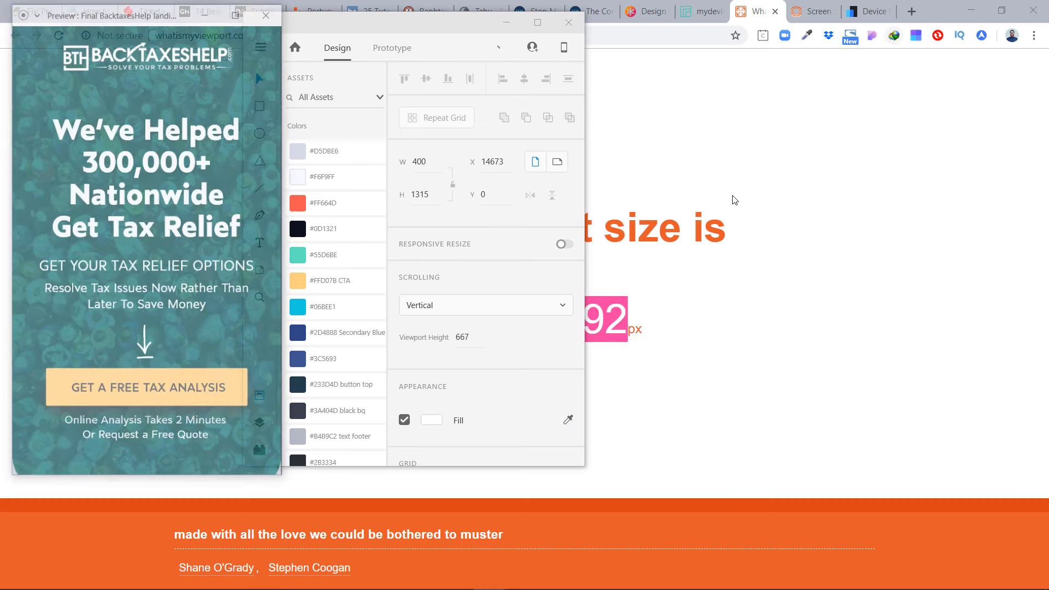
{"action": "left_click_drag", "start_coordinate": [201, 12], "coordinate": [634, 57]}
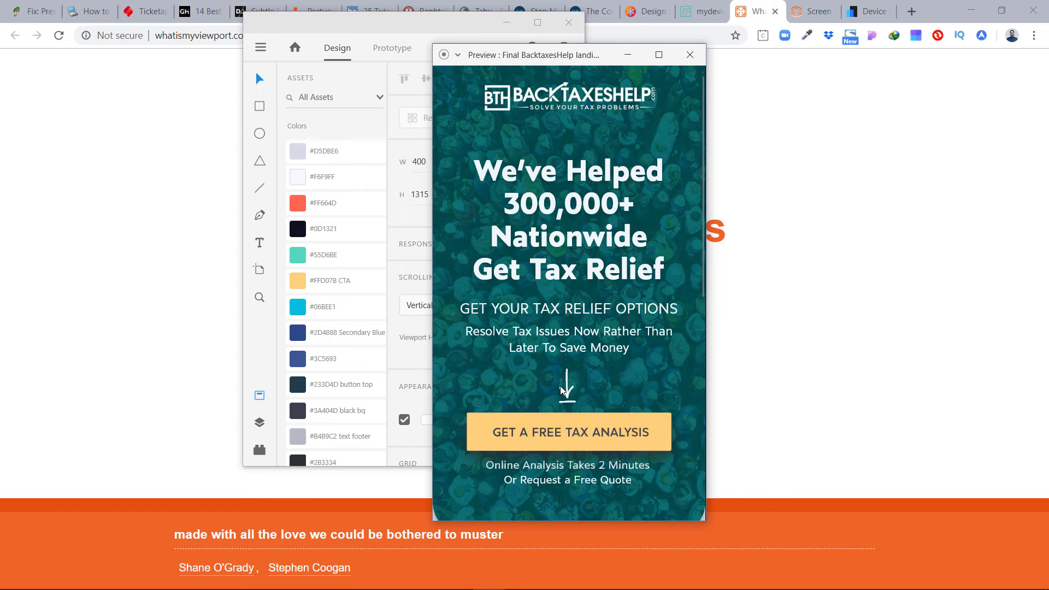
{"action": "scroll", "coordinate": [558, 394], "scroll_direction": "down", "scroll_amount": 3}
{"action": "scroll", "coordinate": [557, 395], "scroll_direction": "down", "scroll_amount": 5}
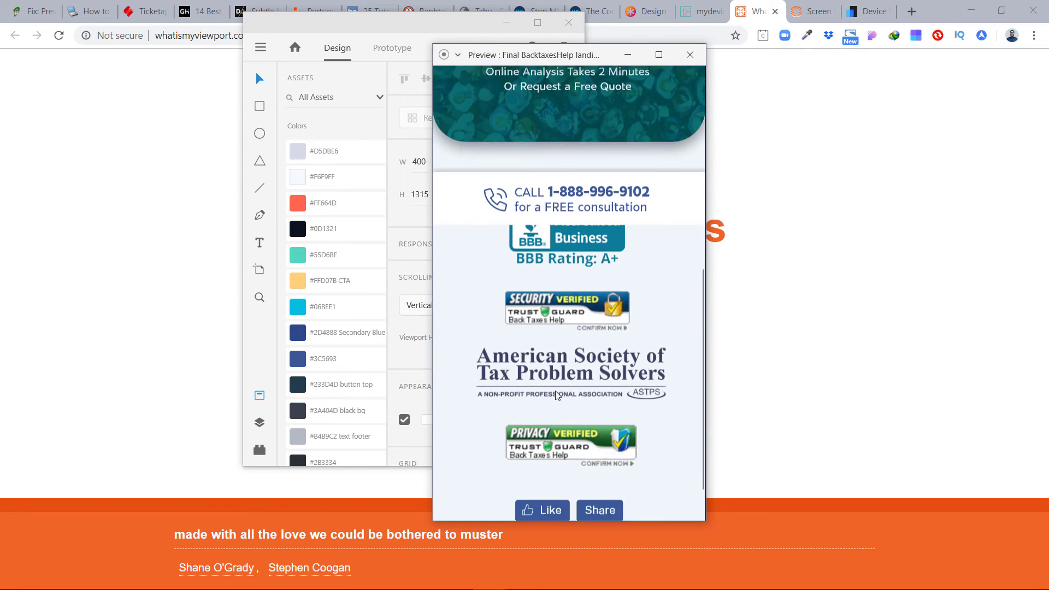
{"action": "scroll", "coordinate": [557, 394], "scroll_direction": "up", "scroll_amount": 10}
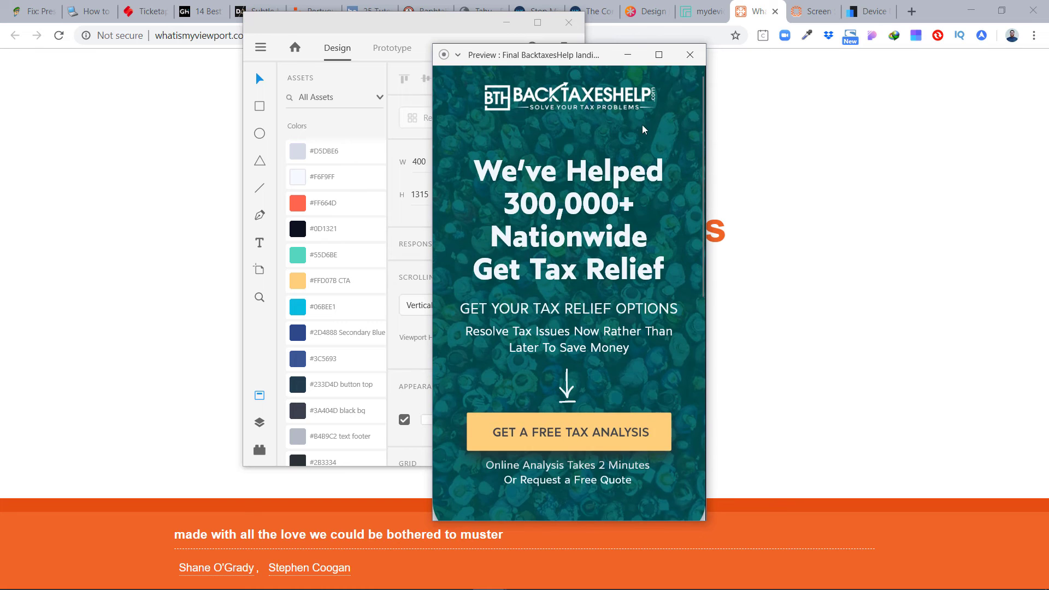
{"action": "left_click", "coordinate": [690, 55]}
Minimize the browser and maximize the Adobe XD window with no artboard selected
{"action": "left_click", "coordinate": [970, 10]}
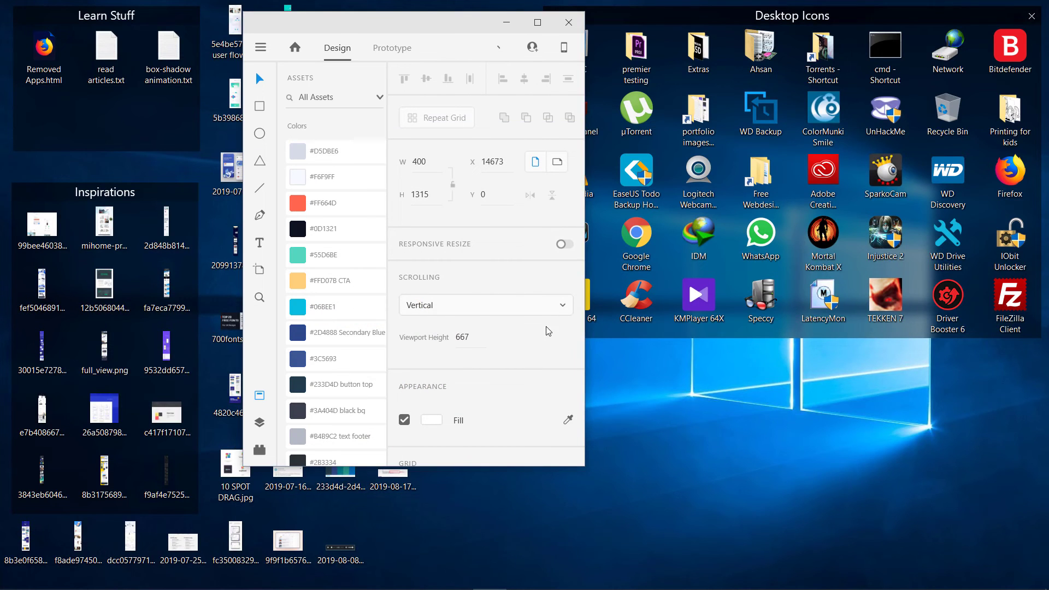
{"action": "left_click", "coordinate": [537, 22]}
{"action": "left_click", "coordinate": [767, 268]}
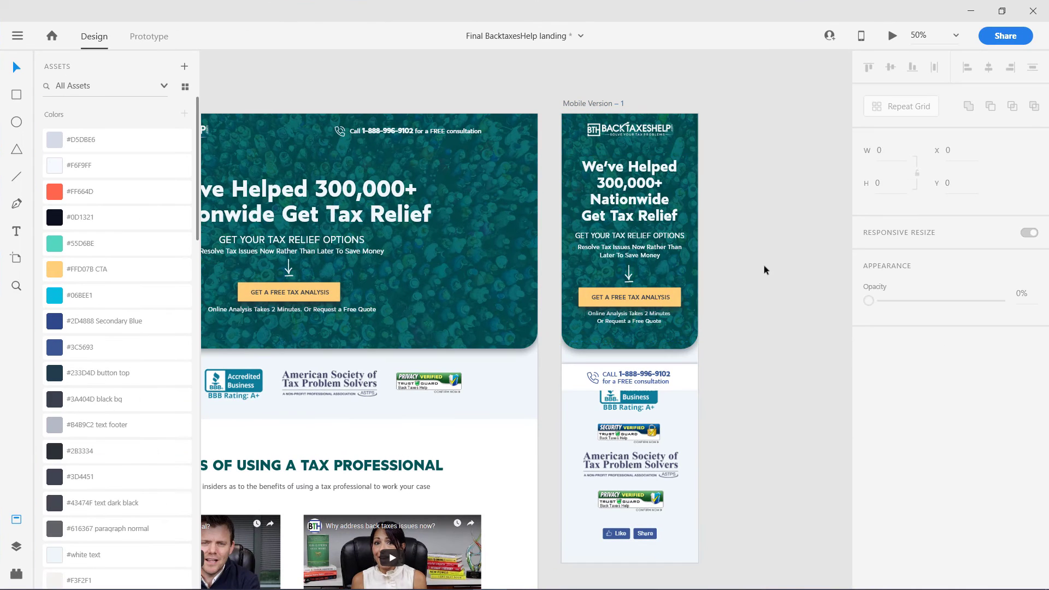
{"action": "left_click_drag", "start_coordinate": [449, 254], "coordinate": [569, 225]}
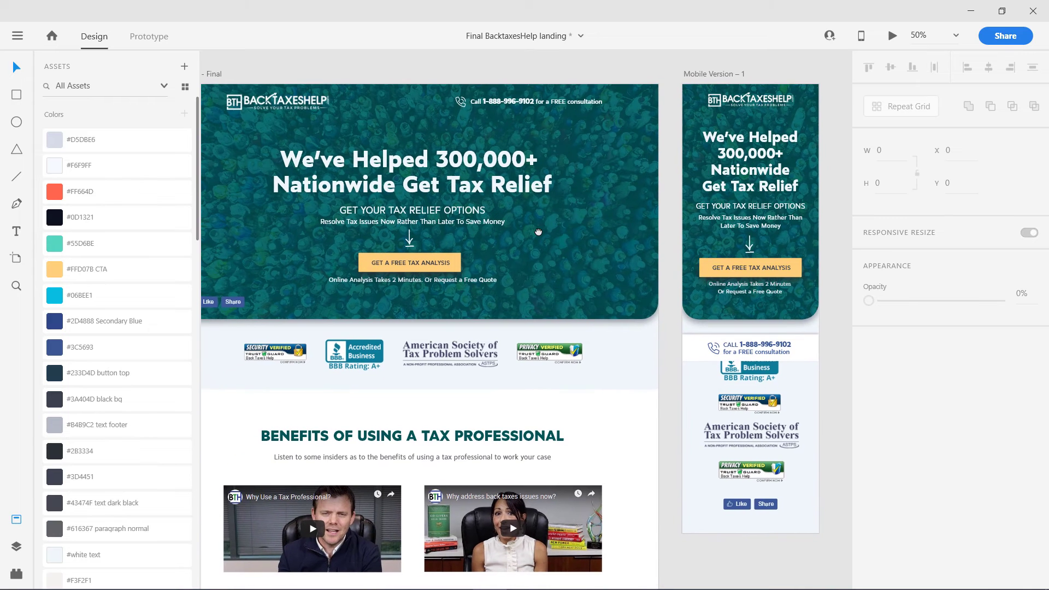
Switch to Chrome and examine the iPhone CSS widths in the smartphone comparison table on mydevice.io
{"action": "left_click", "coordinate": [218, 576]}
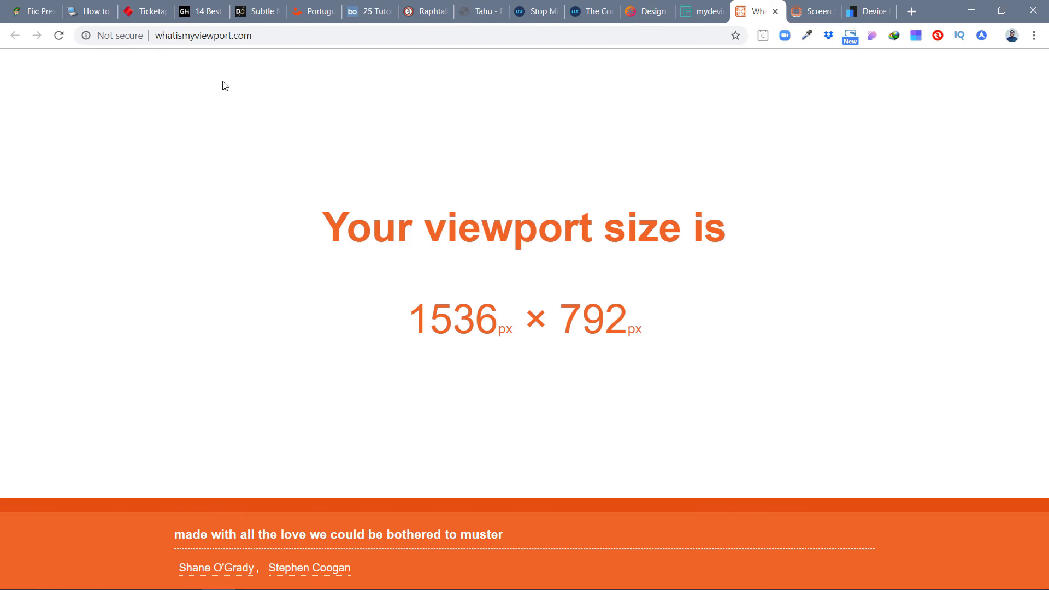
{"action": "left_click", "coordinate": [697, 14]}
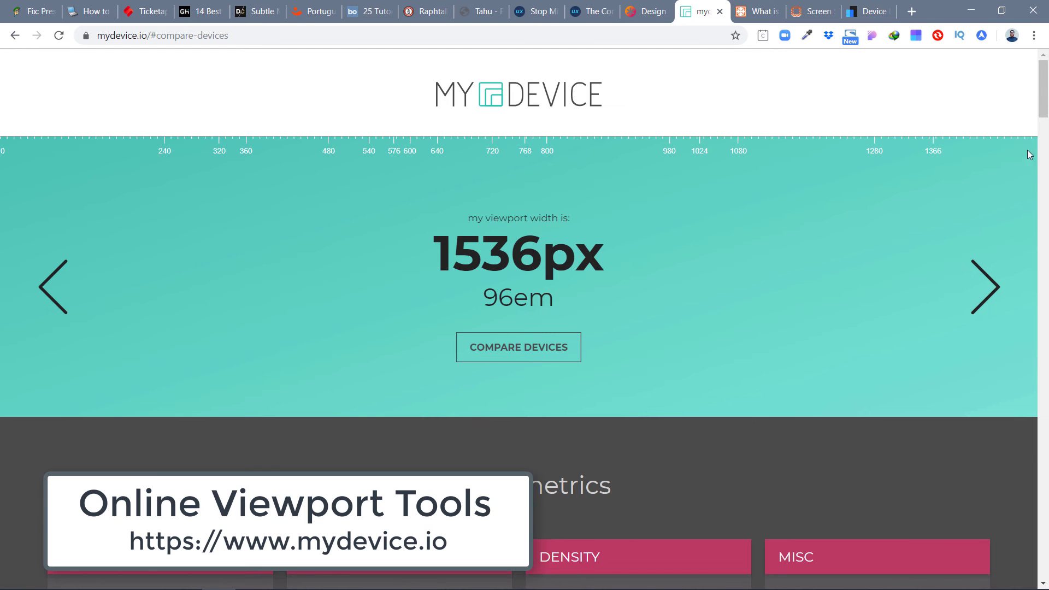
{"action": "left_click_drag", "start_coordinate": [1043, 92], "coordinate": [1030, 353]}
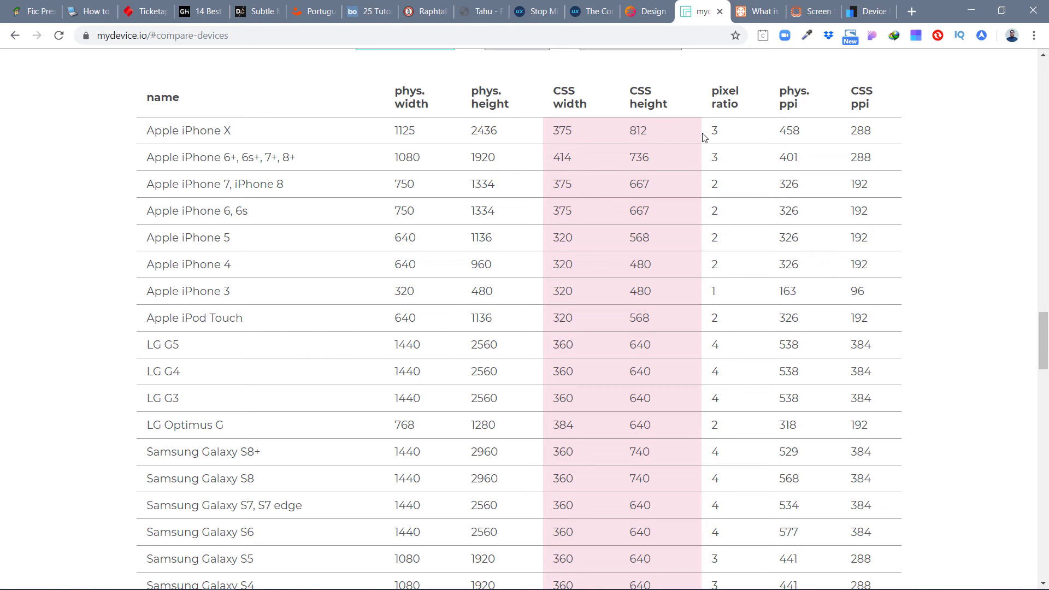
{"action": "double_click", "coordinate": [554, 126]}
{"action": "left_click_drag", "start_coordinate": [552, 158], "coordinate": [570, 158]}
Check the browser's viewport size on whatismyviewport.com and examine the iPhone 7 Plus and iPhone 6 Plus pixel widths on screensiz.es
{"action": "left_click", "coordinate": [754, 14]}
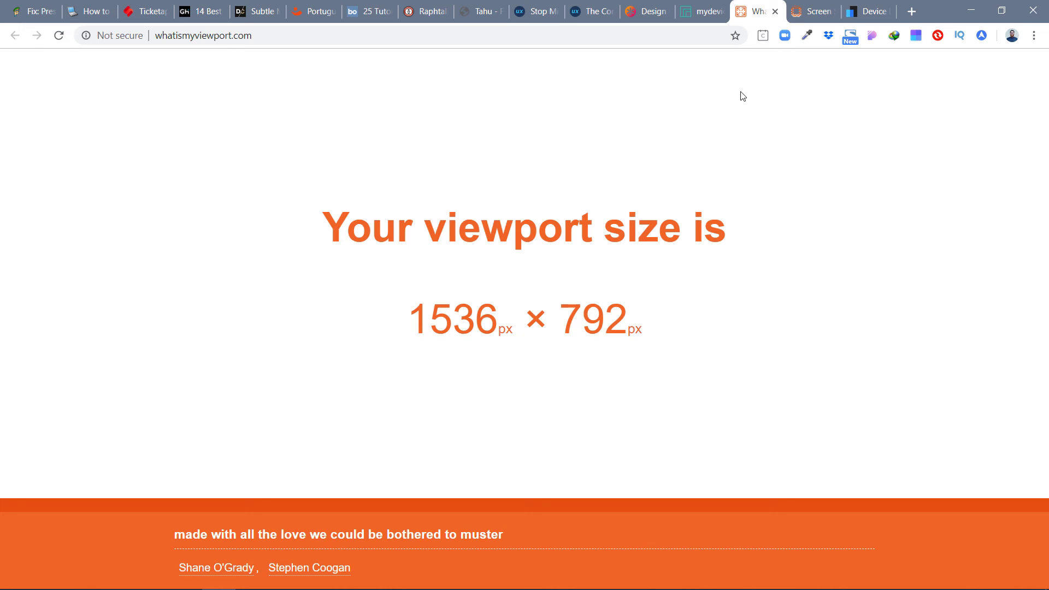
{"action": "left_click", "coordinate": [812, 13]}
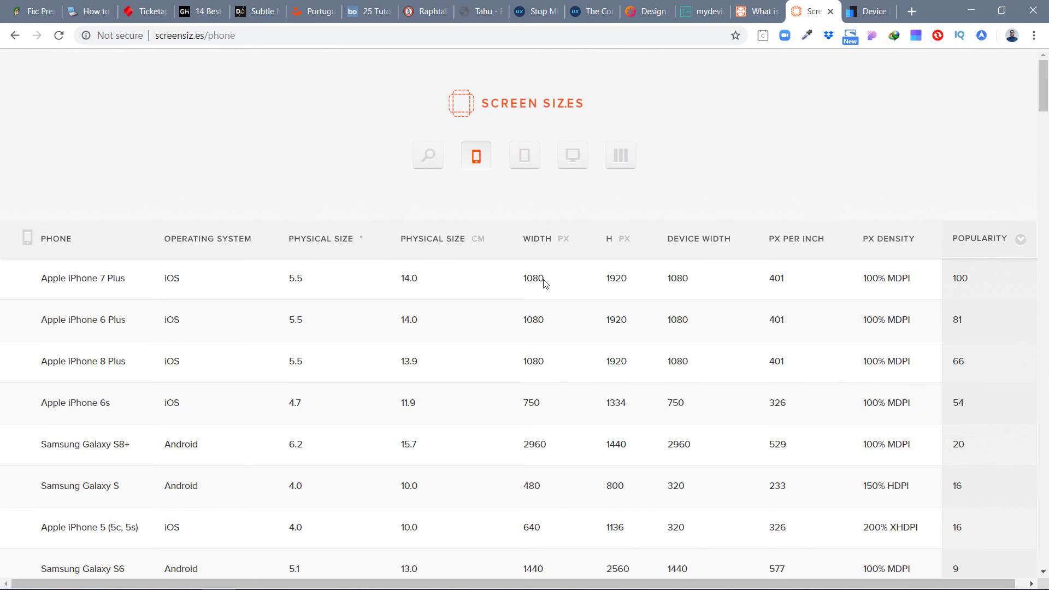
{"action": "left_click_drag", "start_coordinate": [523, 279], "coordinate": [545, 279]}
{"action": "left_click", "coordinate": [535, 320]}
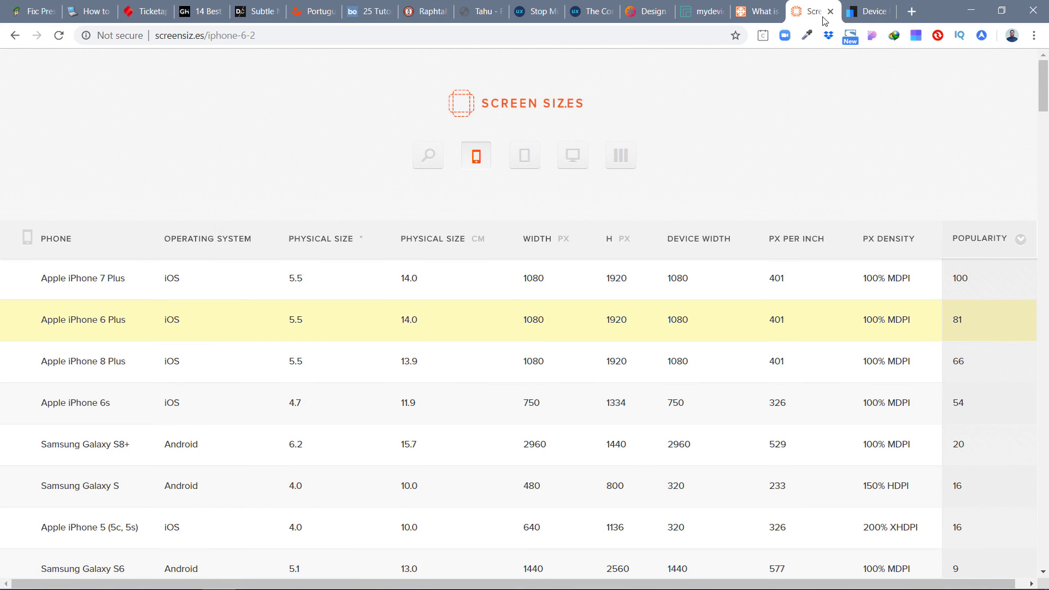
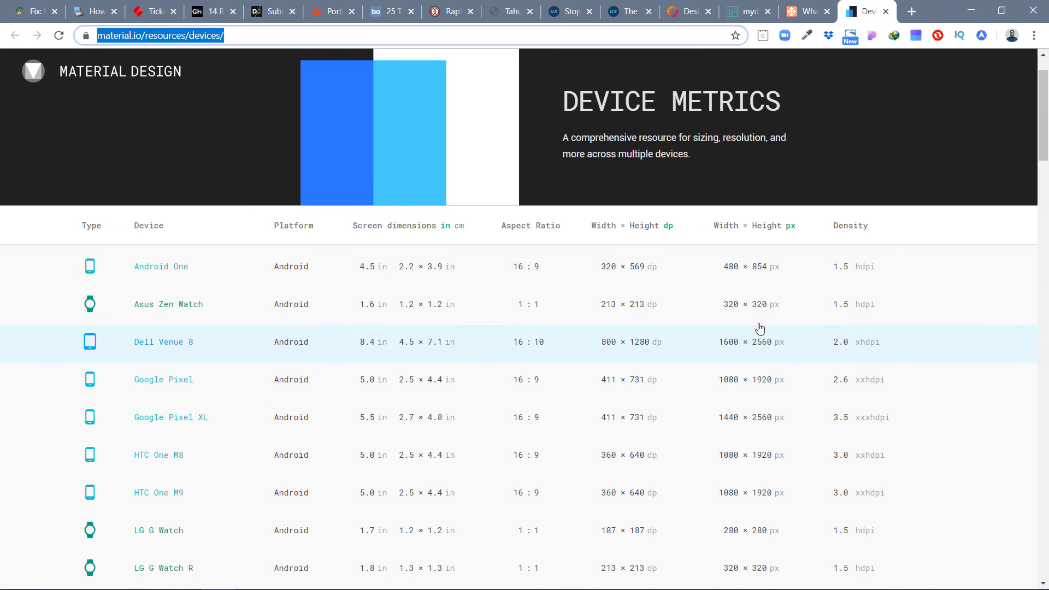
Sort the device metrics on material.io by width × height in px and examine the listed phone sizes
{"action": "left_click", "coordinate": [752, 229]}
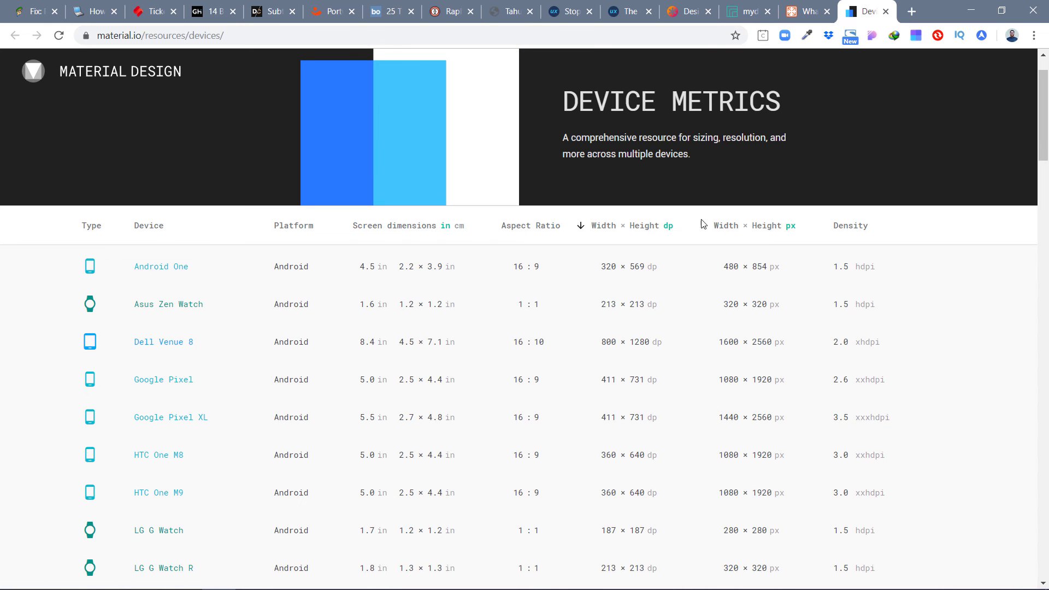
{"action": "left_click", "coordinate": [775, 228]}
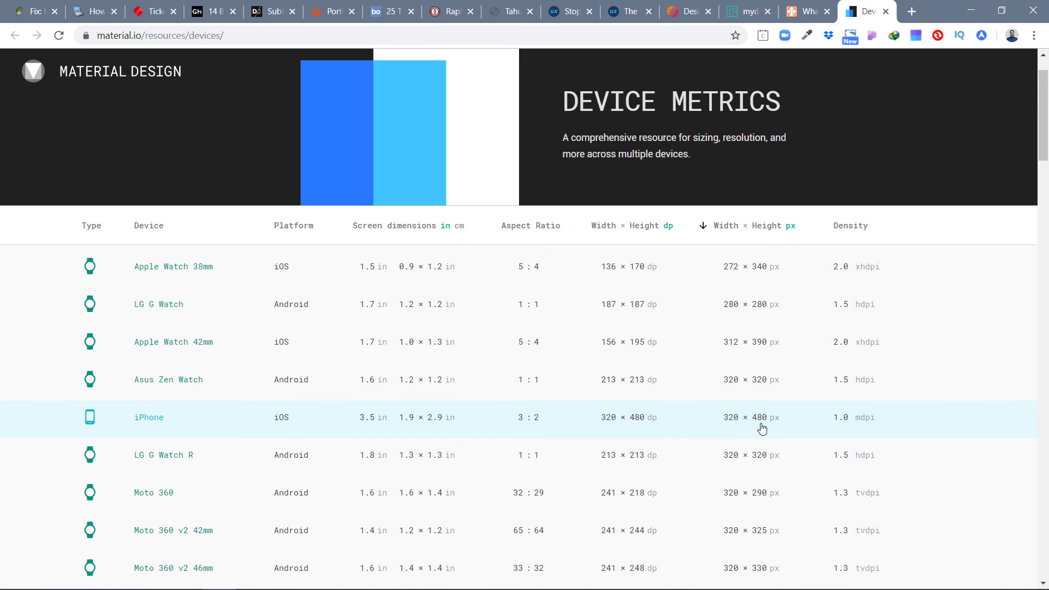
{"action": "scroll", "coordinate": [762, 428], "scroll_direction": "down", "scroll_amount": 12}
{"action": "scroll", "coordinate": [753, 428], "scroll_direction": "up", "scroll_amount": 4}
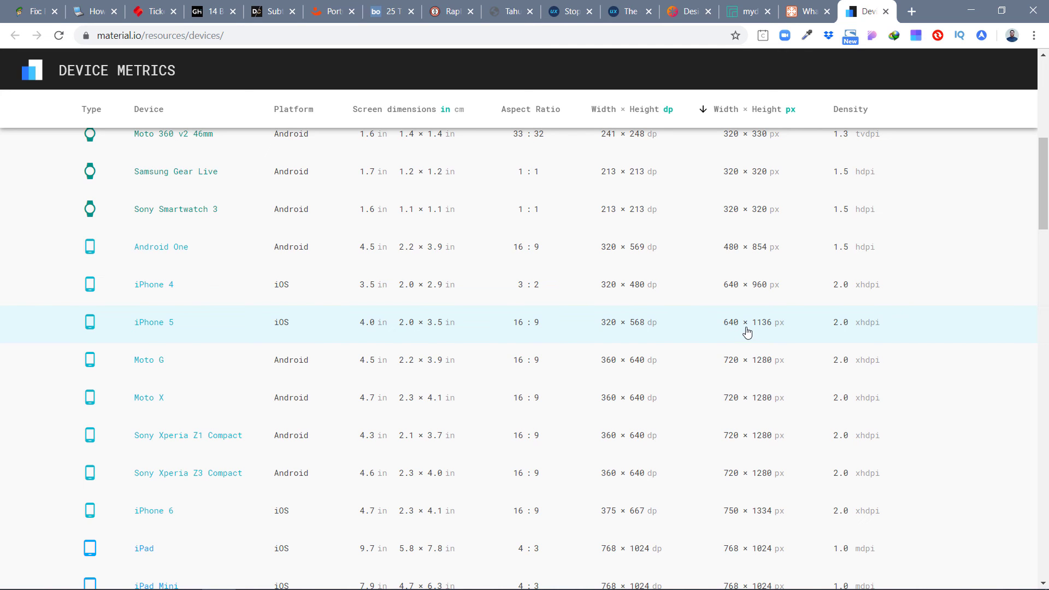
Return to mydevice.io, examine the CSS widths and heights across the whole smartphone table, and go back to the start of the page
{"action": "left_click", "coordinate": [745, 11]}
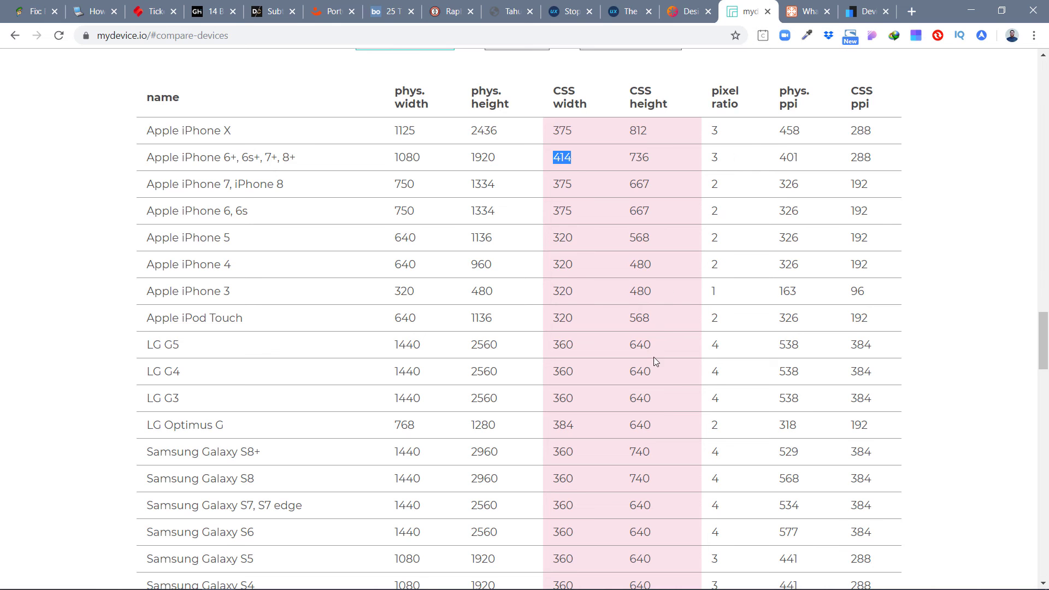
{"action": "scroll", "coordinate": [611, 487], "scroll_direction": "down", "scroll_amount": 20}
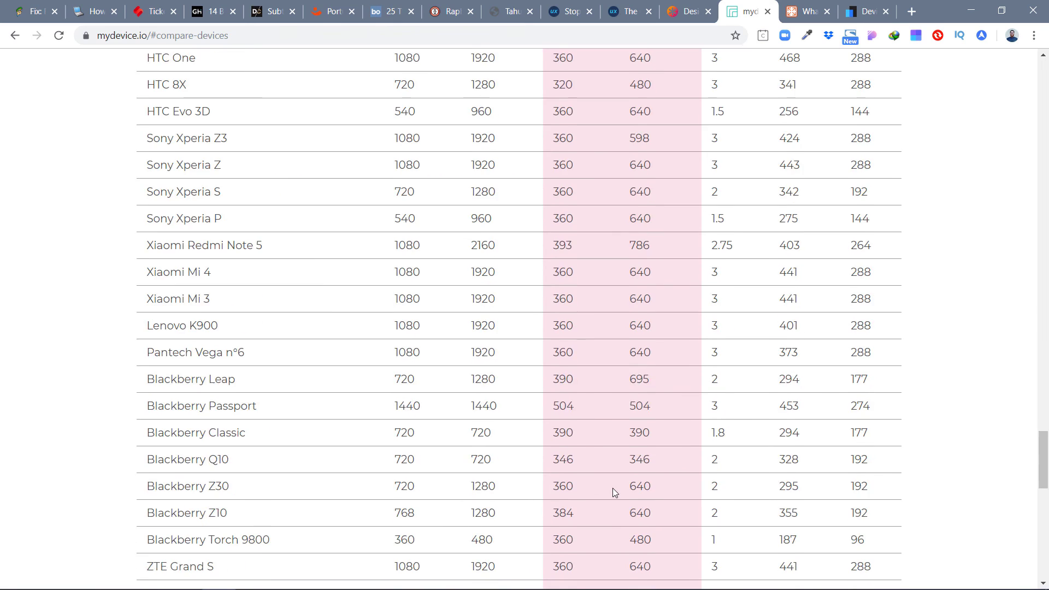
{"action": "scroll", "coordinate": [612, 487], "scroll_direction": "down", "scroll_amount": 6}
{"action": "scroll", "coordinate": [612, 488], "scroll_direction": "up", "scroll_amount": 5}
{"action": "scroll", "coordinate": [611, 487], "scroll_direction": "up", "scroll_amount": 20}
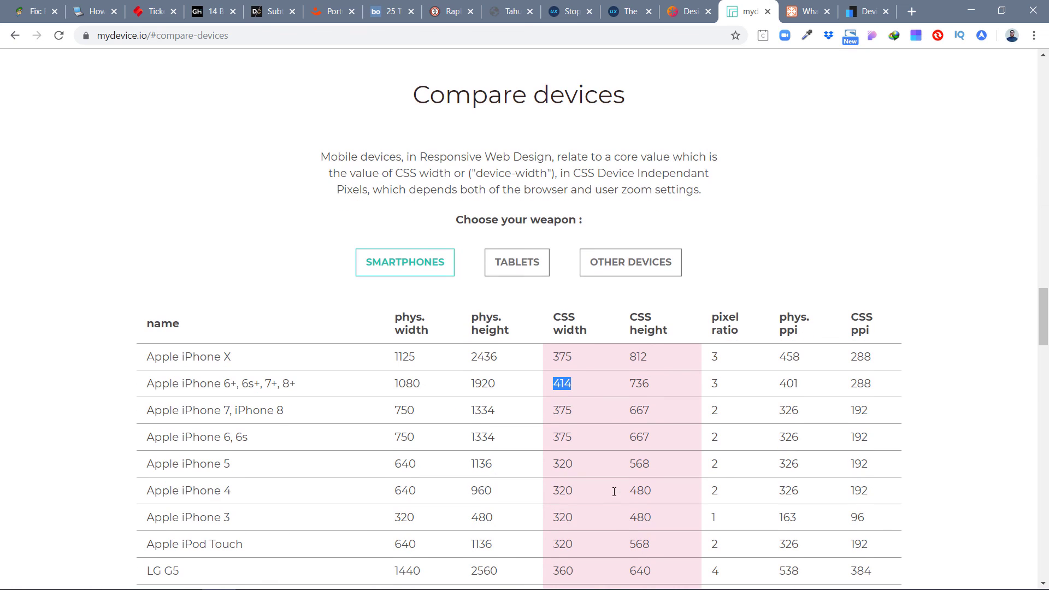
{"action": "left_click", "coordinate": [840, 271]}
{"action": "left_click", "coordinate": [129, 35]}
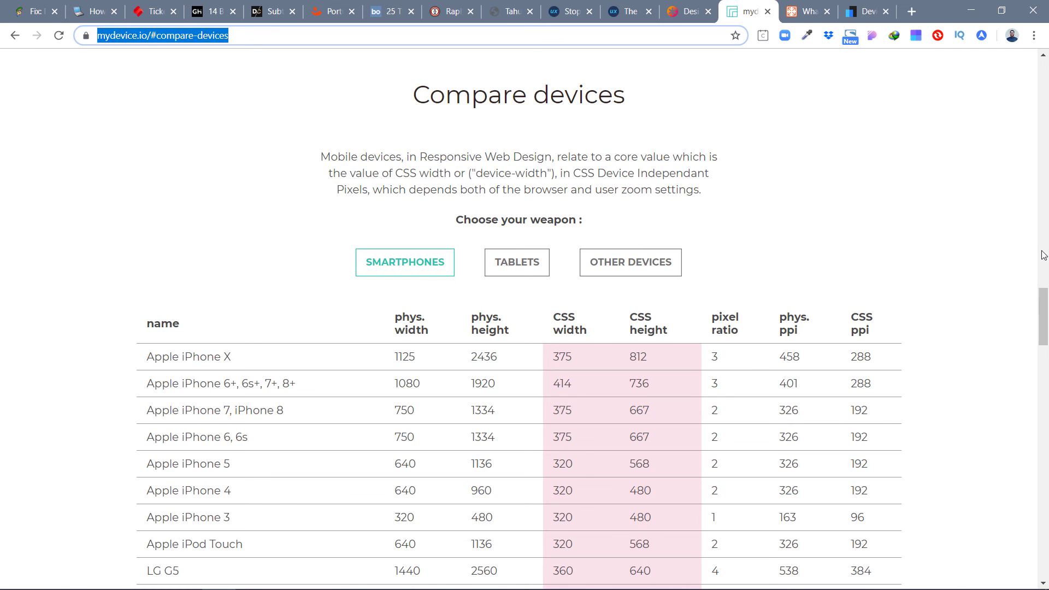
{"action": "left_click_drag", "start_coordinate": [1041, 318], "coordinate": [1044, 93]}
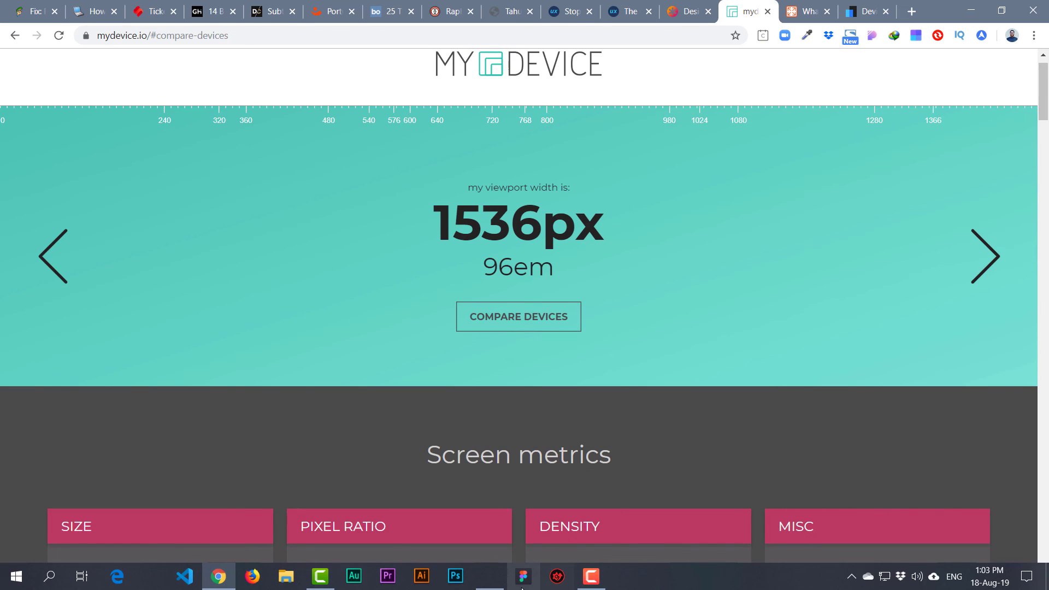
Switch to Adobe XD and check the viewport height settings of the Mobile Version – 1 and Web 1440- Final artboards
{"action": "left_click", "coordinate": [489, 576]}
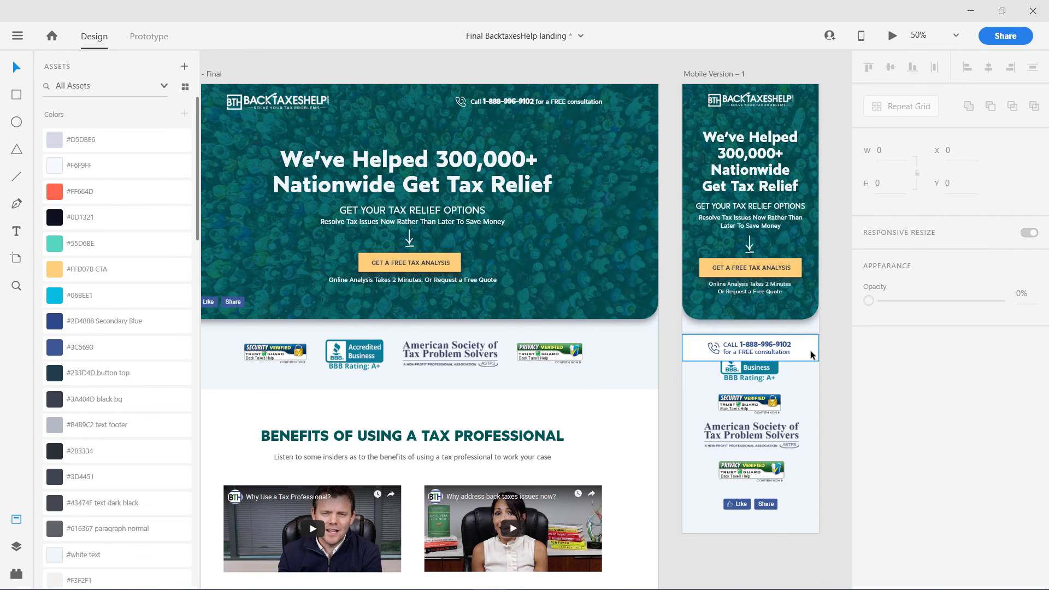
{"action": "left_click", "coordinate": [707, 75]}
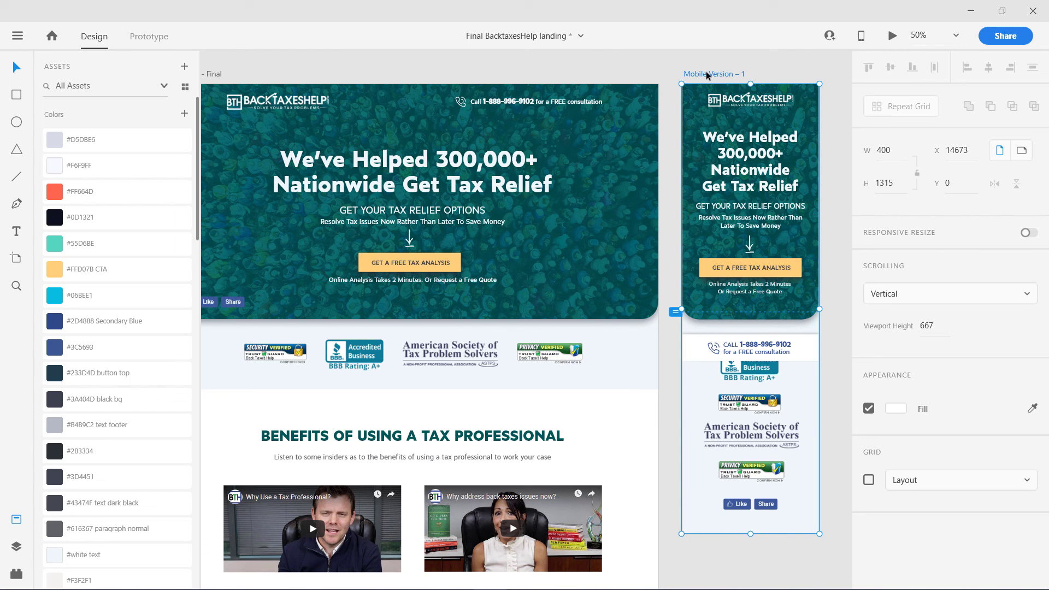
{"action": "left_click", "coordinate": [475, 77]}
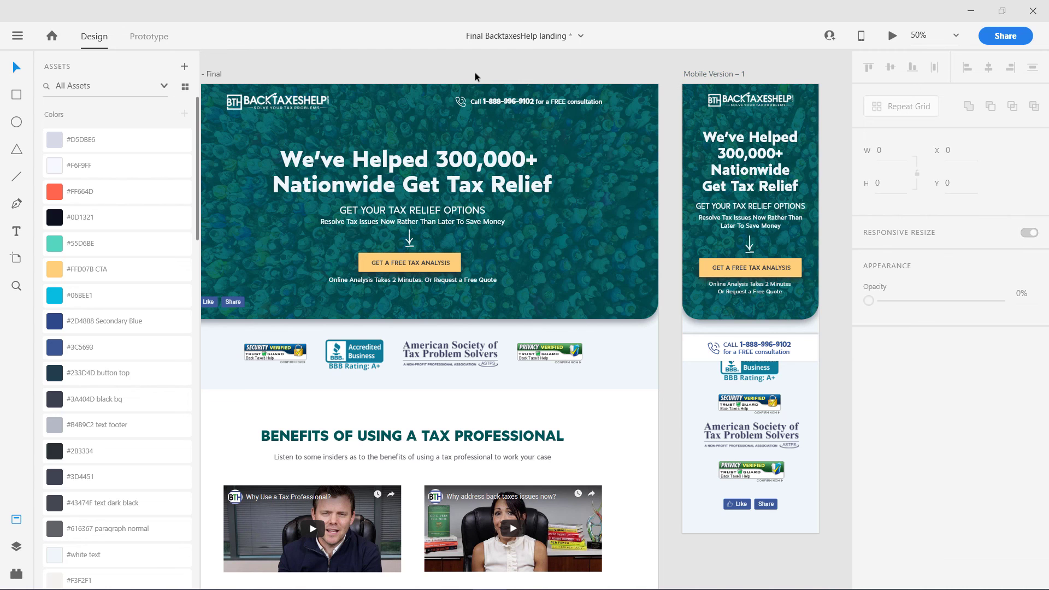
{"action": "scroll", "coordinate": [449, 82], "scroll_direction": "left", "scroll_amount": 3}
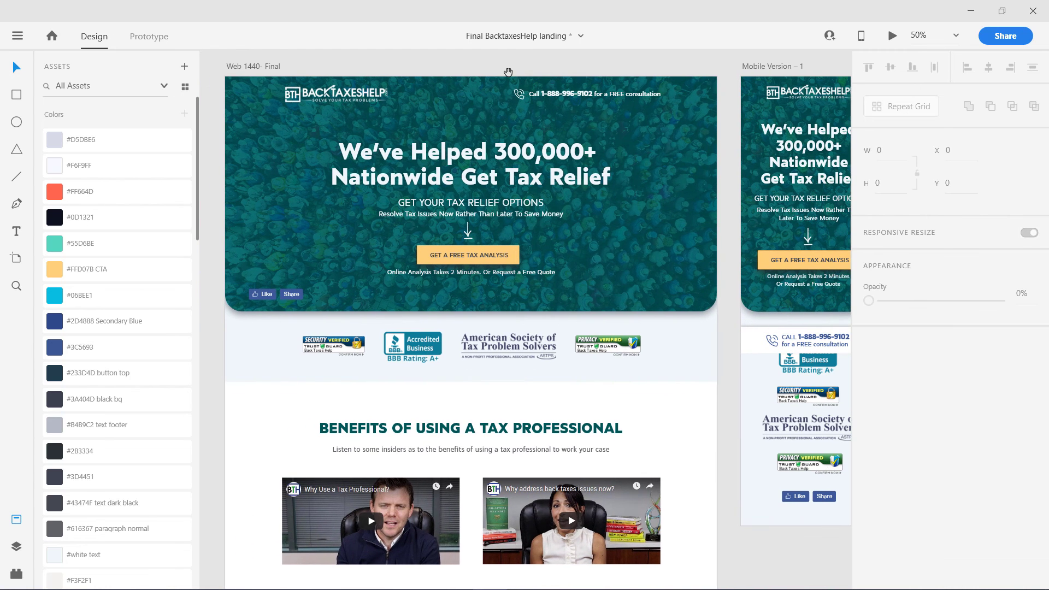
{"action": "left_click", "coordinate": [262, 67]}
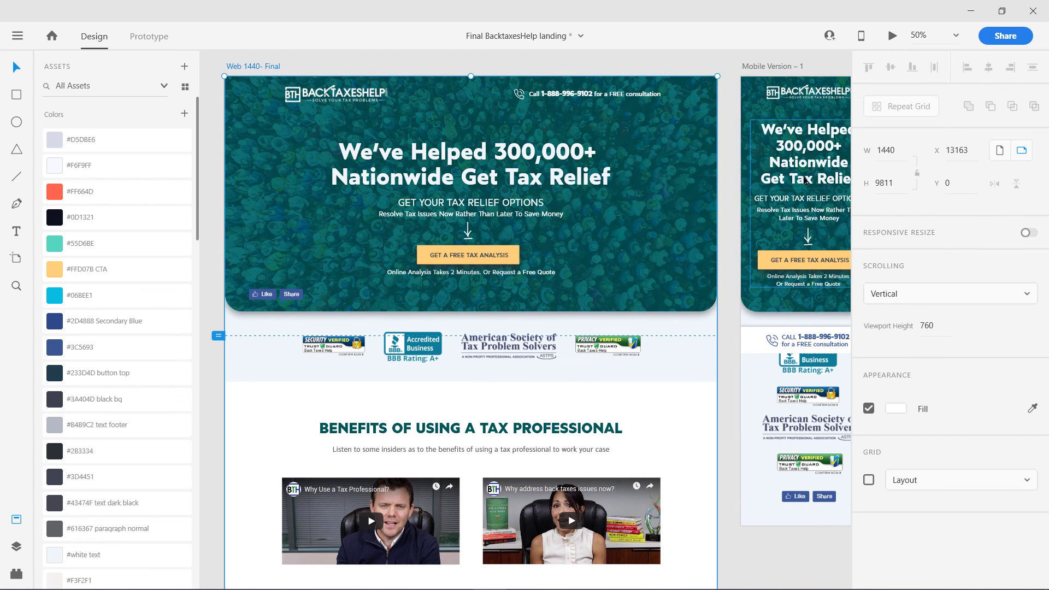
{"action": "left_click", "coordinate": [934, 324]}
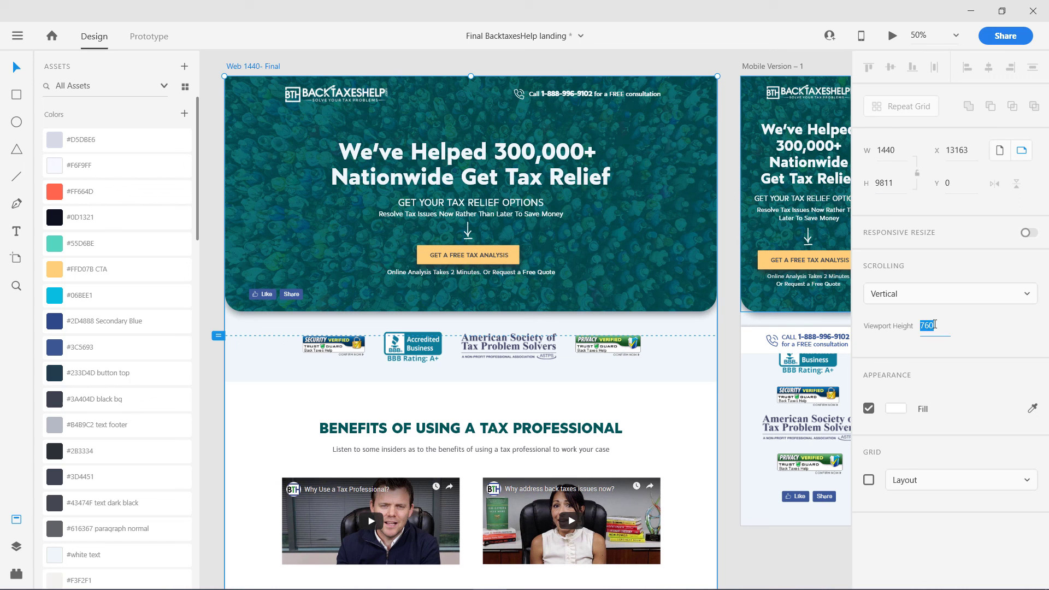
Preview the Web 1440- Final artboard, examine its sections from the header to the tax services, and close the preview
{"action": "left_click", "coordinate": [892, 36]}
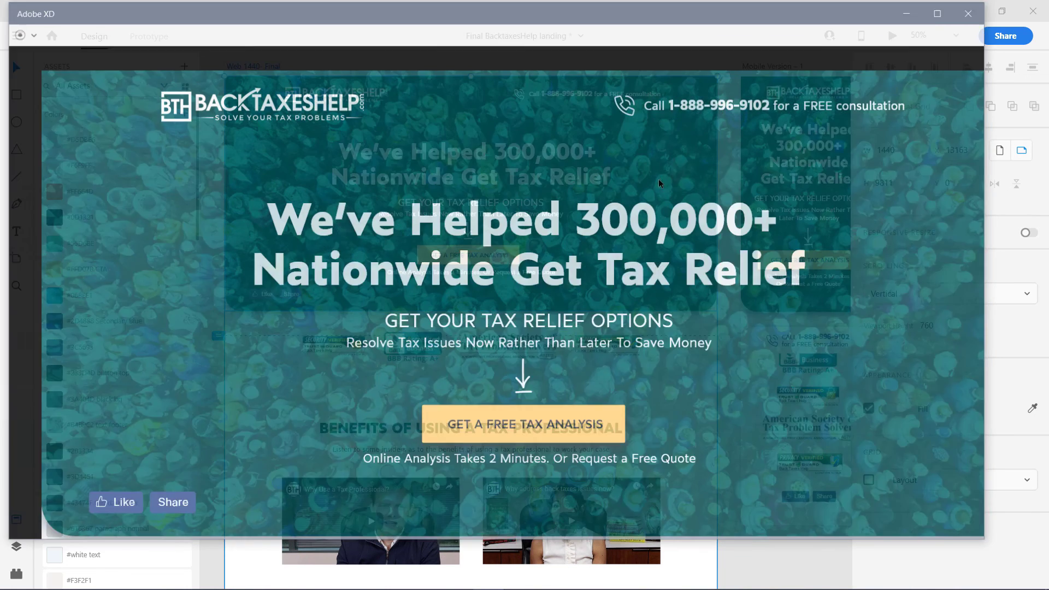
{"action": "left_click_drag", "start_coordinate": [982, 61], "coordinate": [977, 172]}
{"action": "scroll", "coordinate": [958, 346], "scroll_direction": "down", "scroll_amount": 20}
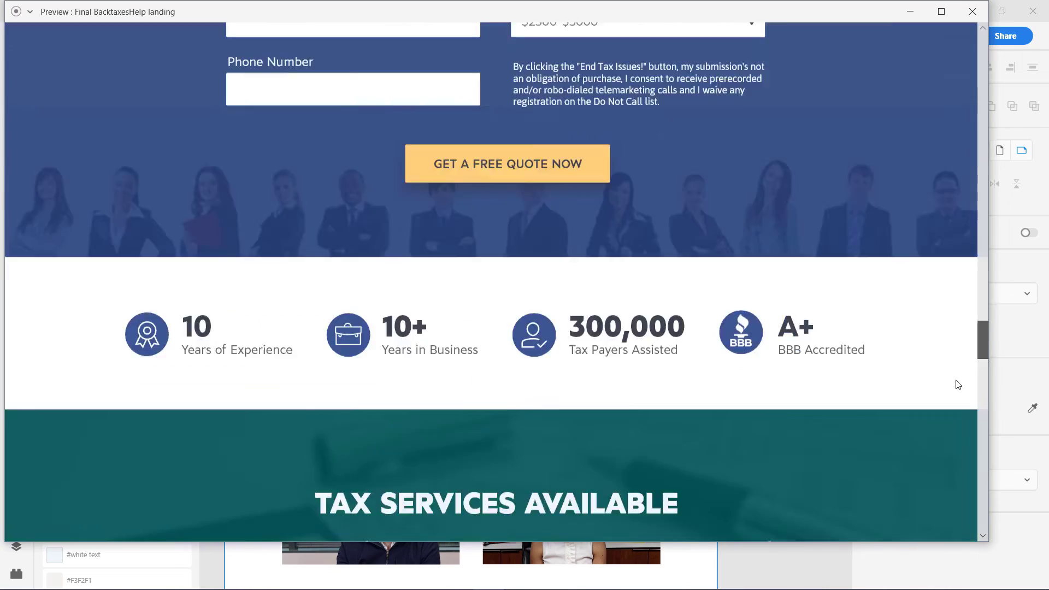
{"action": "left_click", "coordinate": [972, 12]}
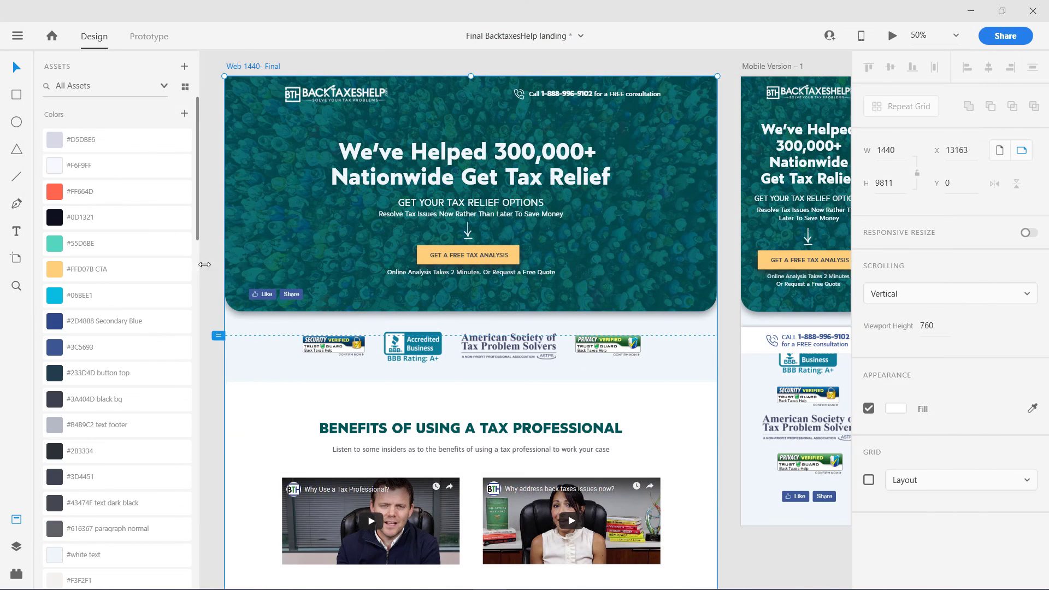